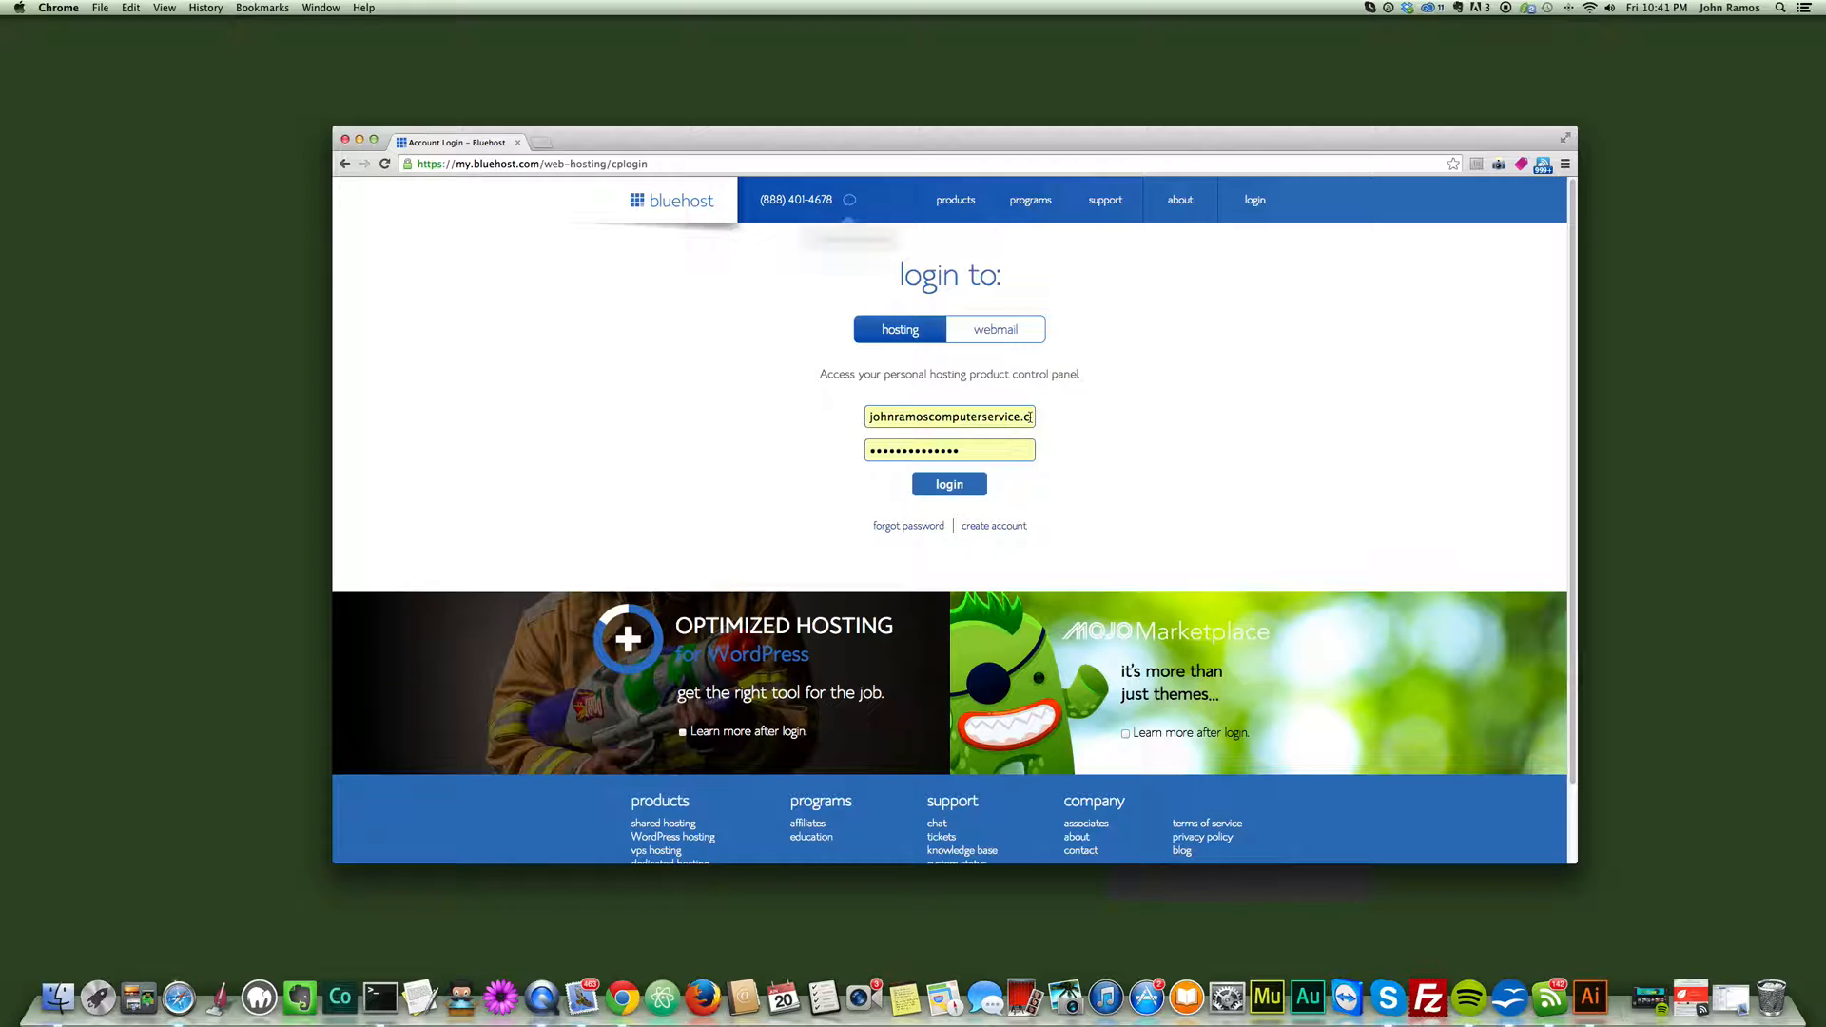
- Log in to the Bluehost hosting control panel with the prefilled credentials and dismiss the welcome message
click(955, 485)
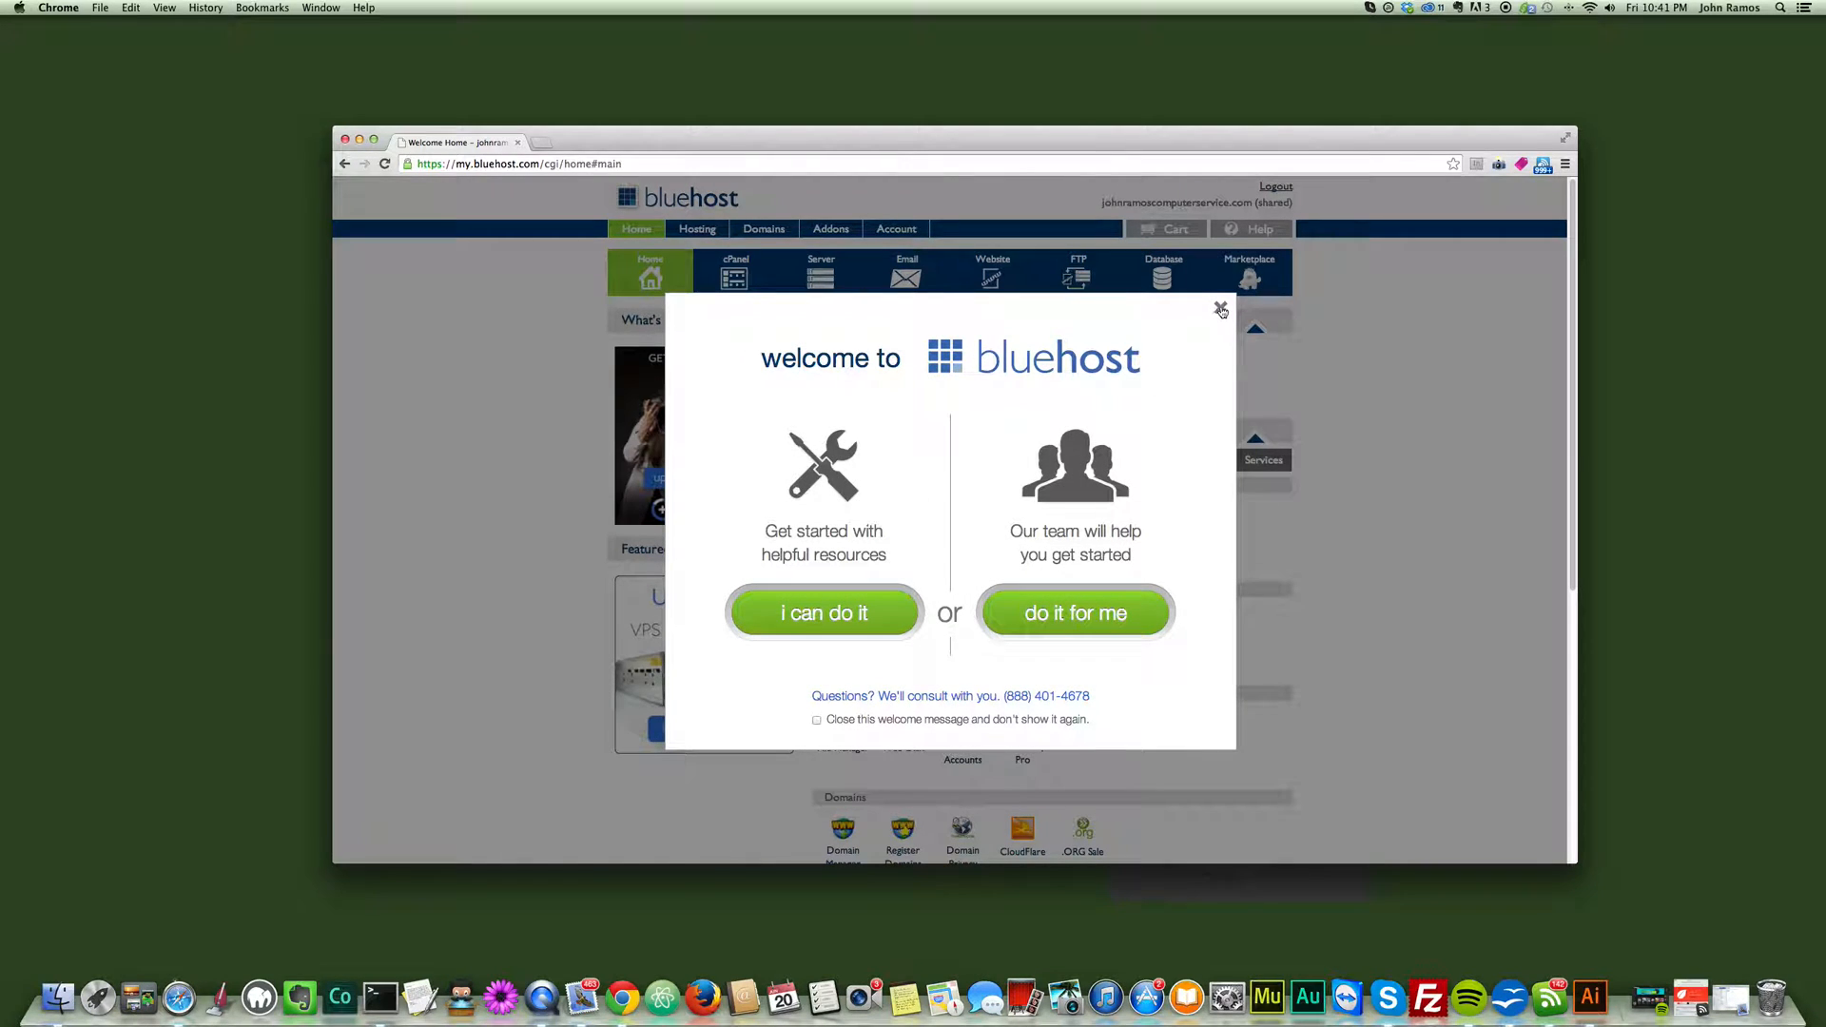
click(1222, 310)
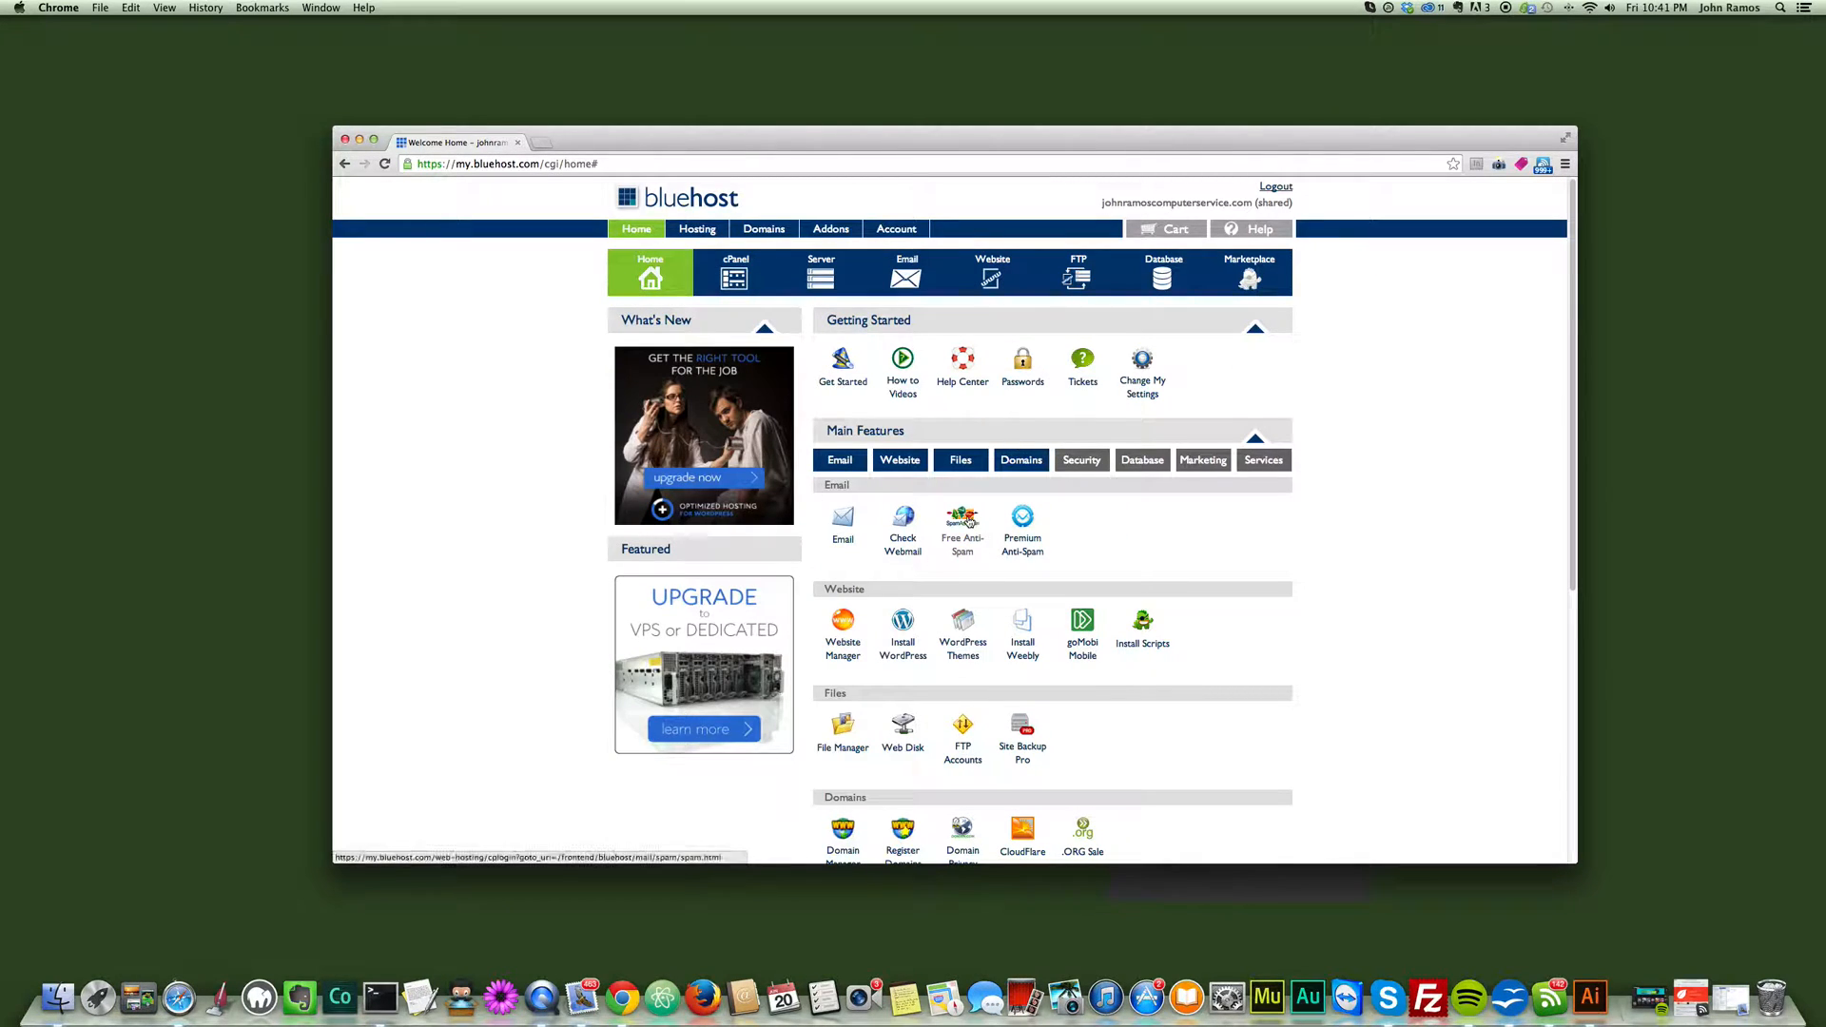
- Open the WordPress installer from the Website features and start installing a brand new instance
scroll(1018, 571, down, 2)
scroll(989, 647, up, 3)
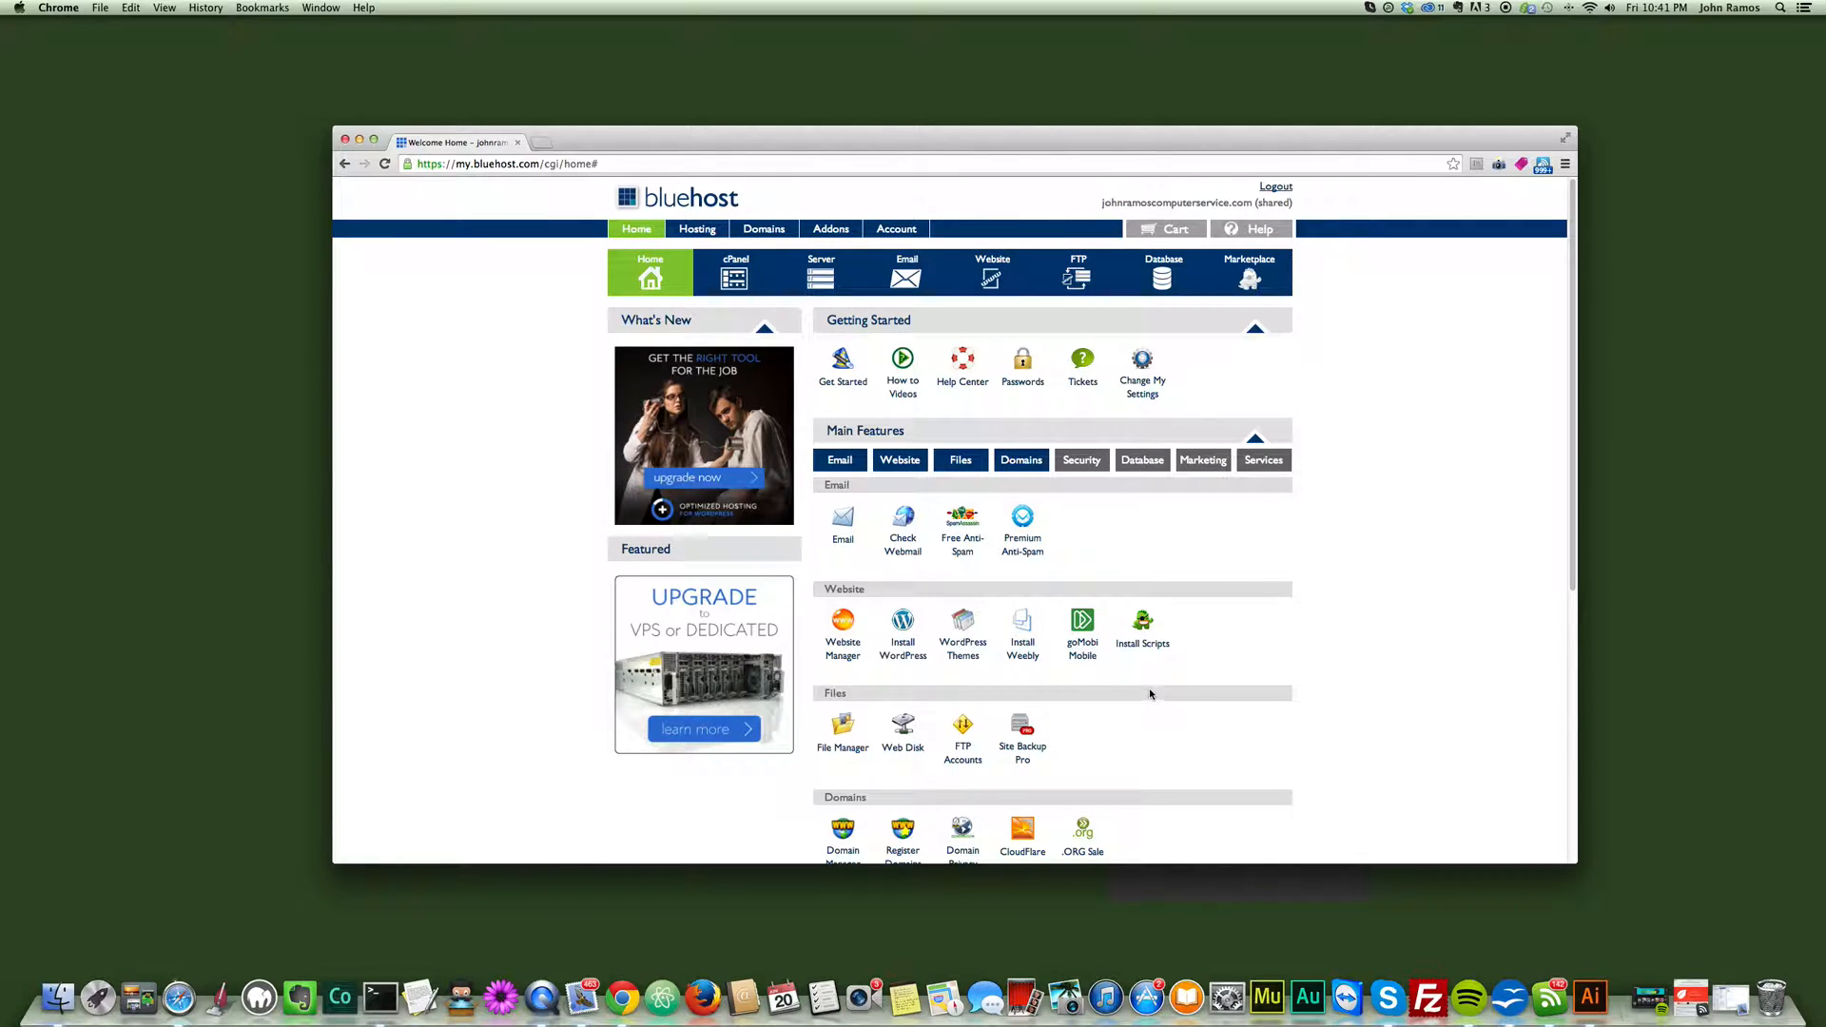
scroll(1149, 688, down, 3)
scroll(1149, 693, down, 2)
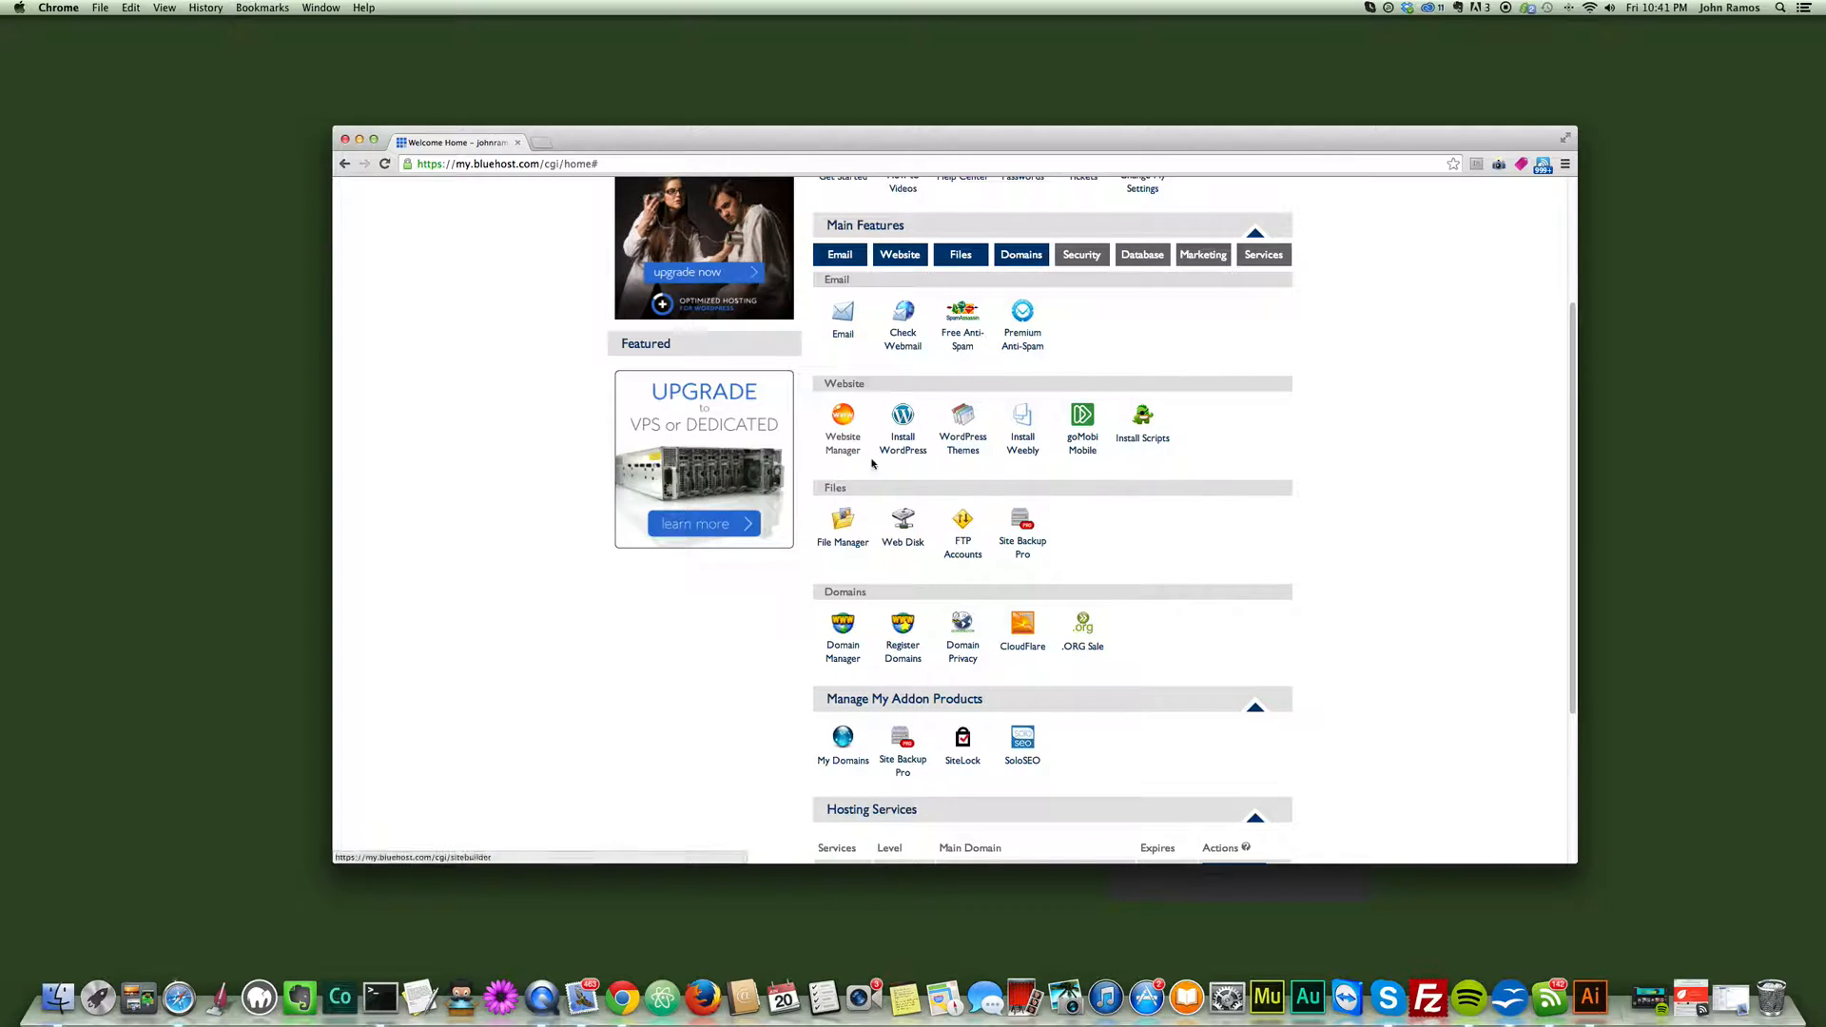
scroll(1062, 526, up, 1)
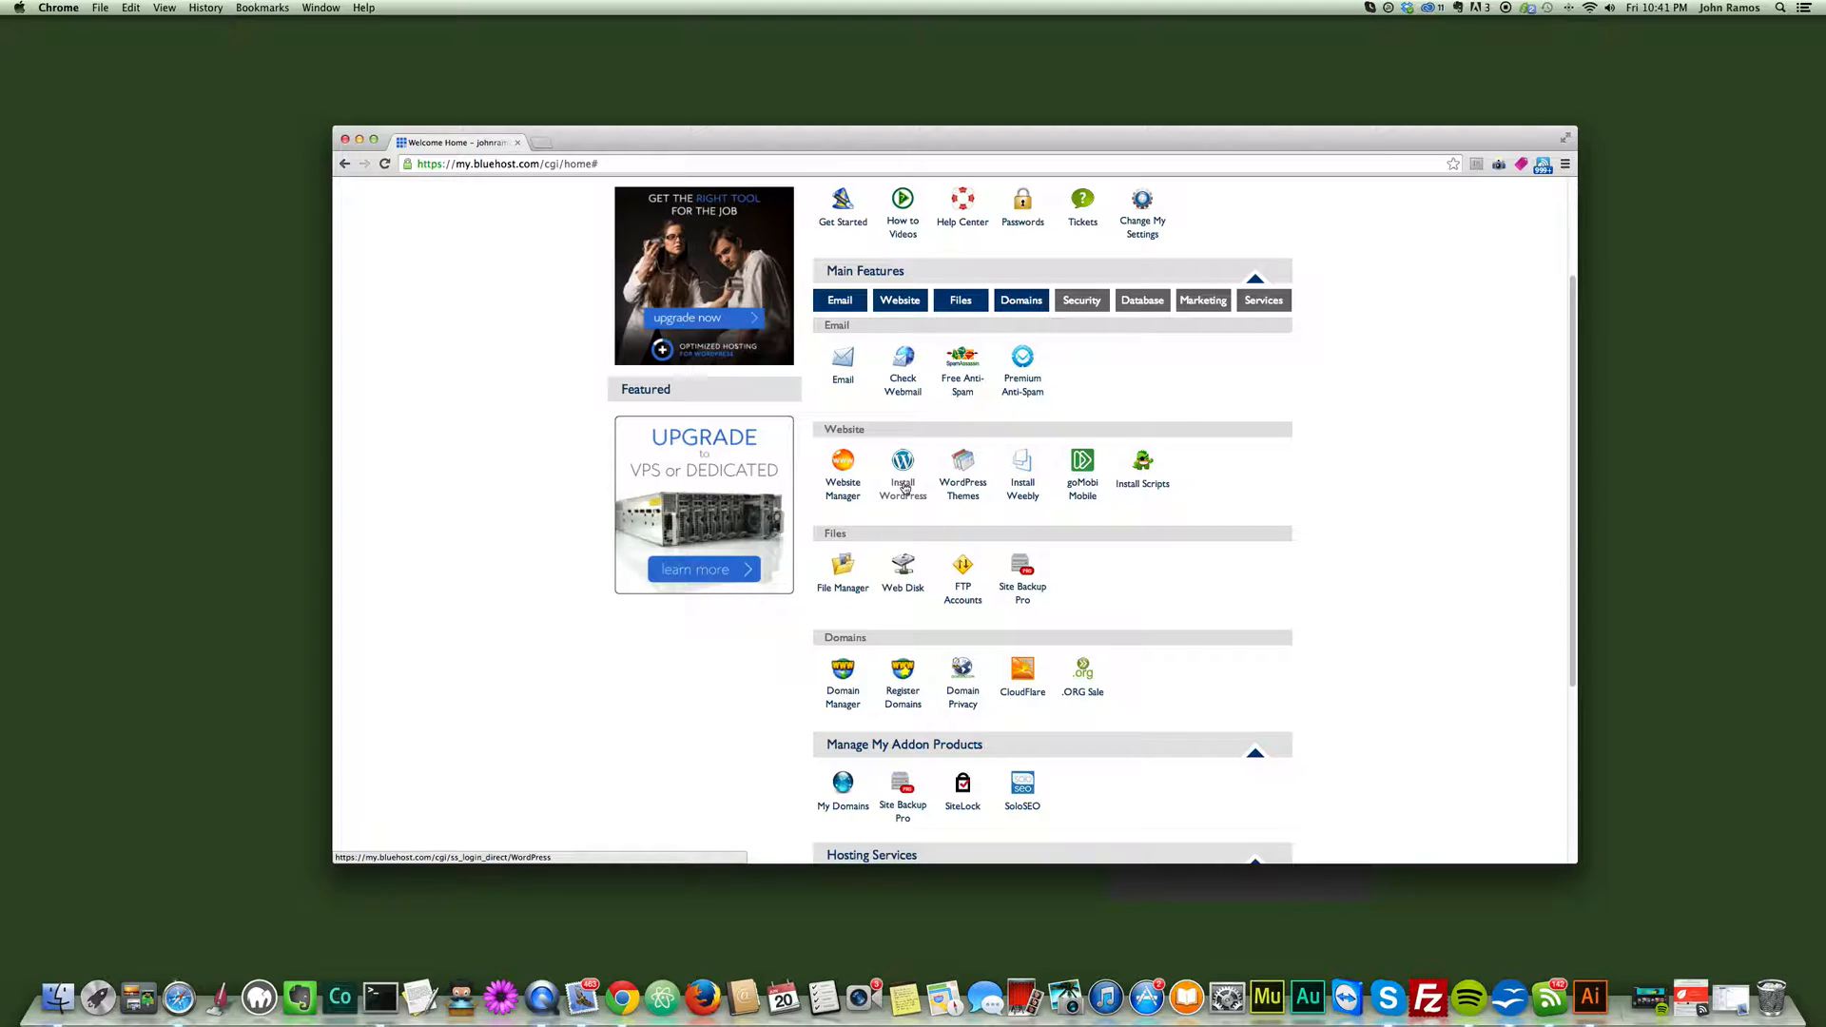
click(904, 487)
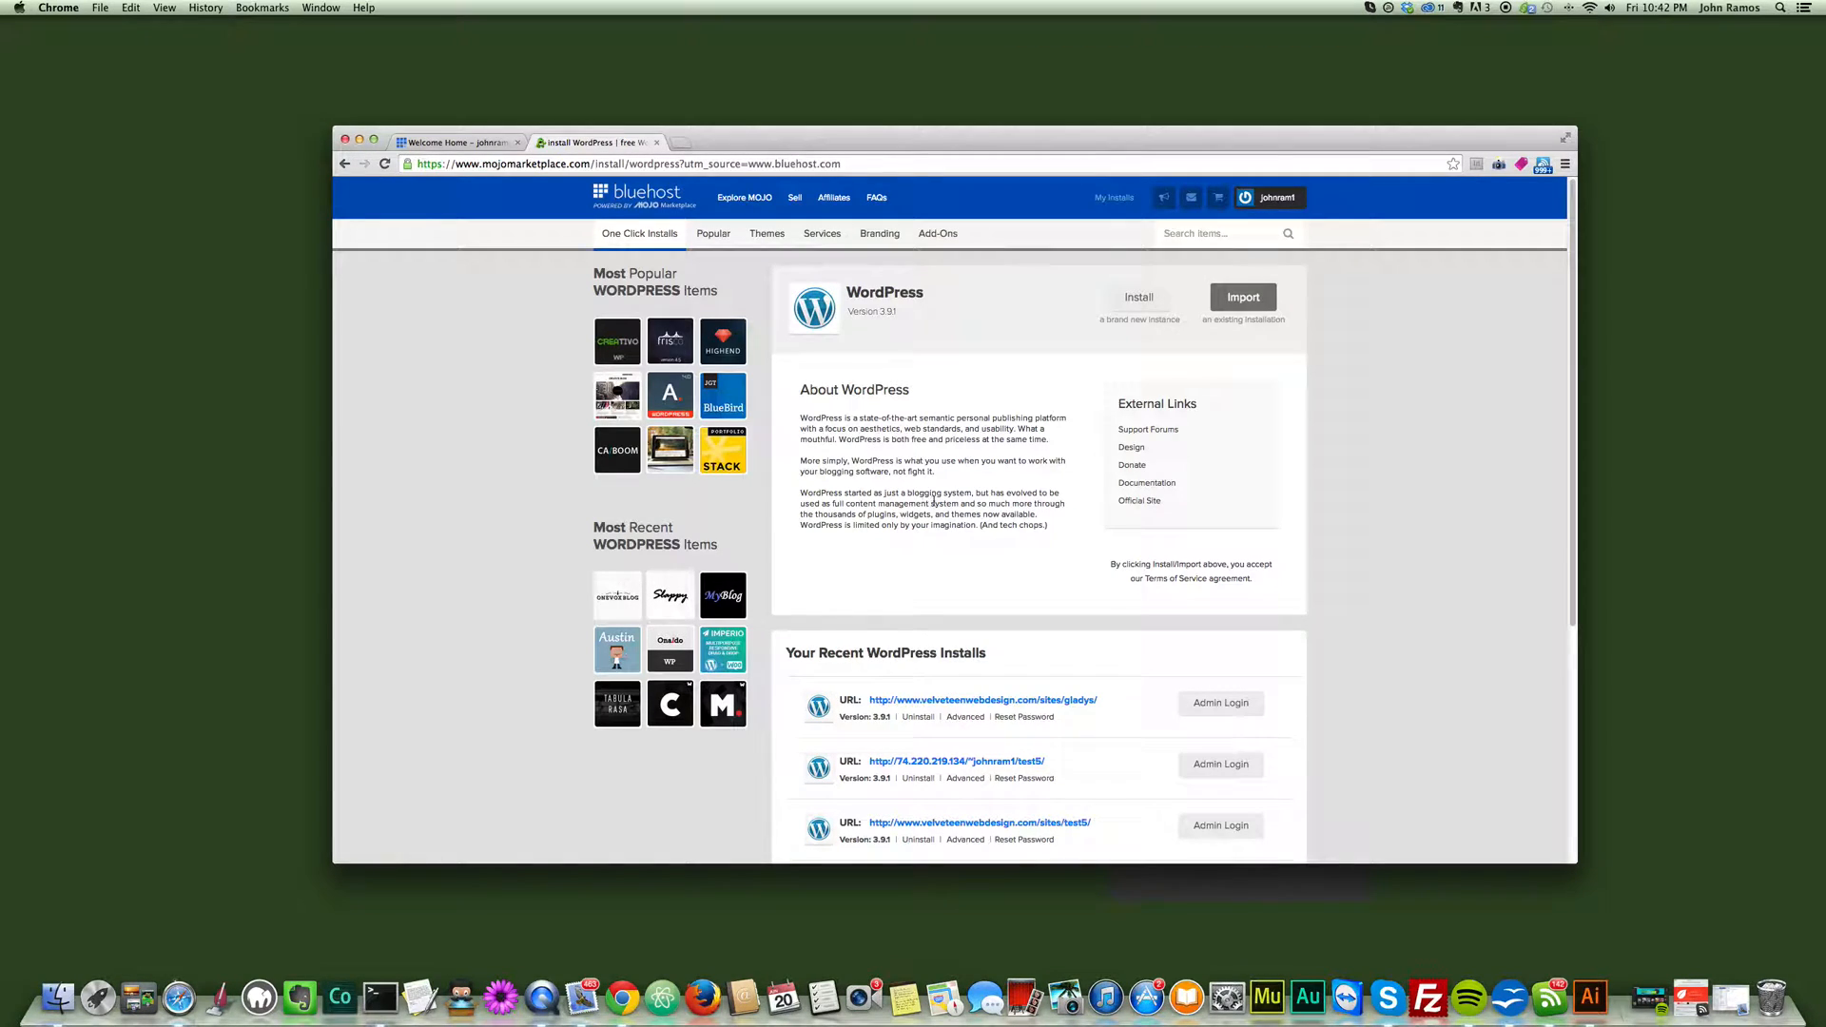
scroll(909, 526, down, 3)
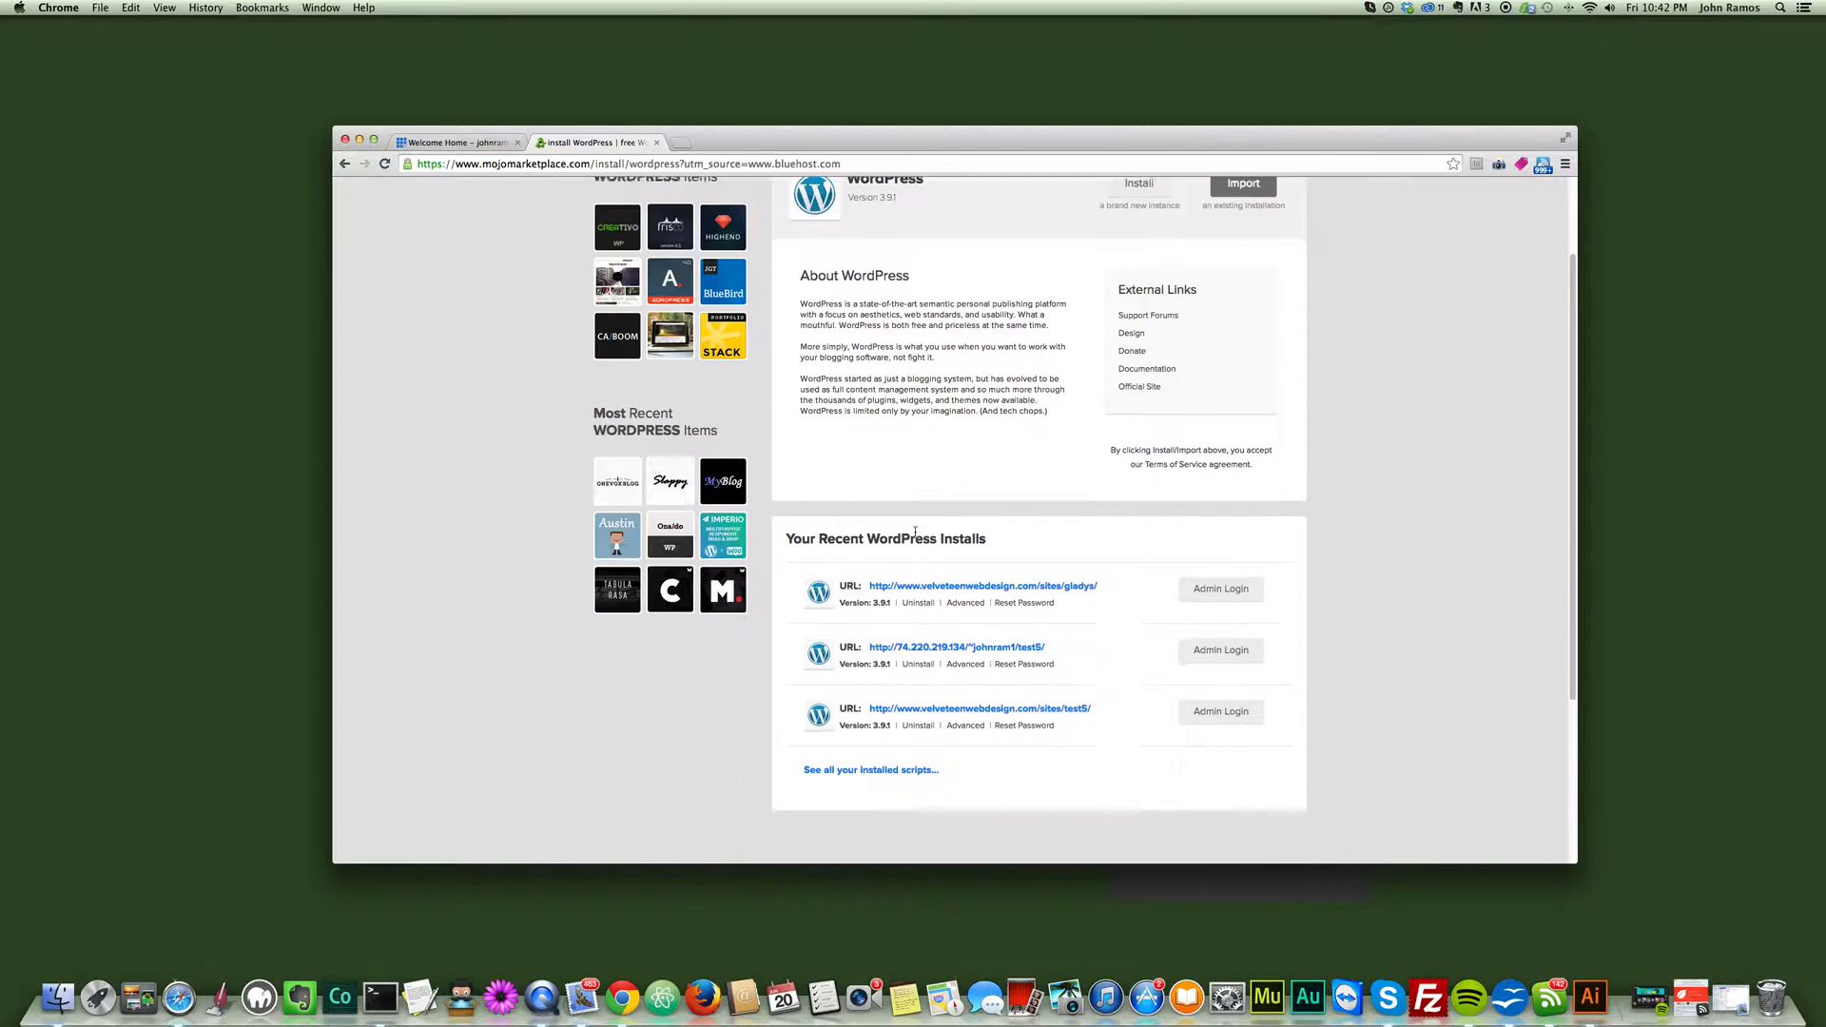
scroll(928, 614, up, 3)
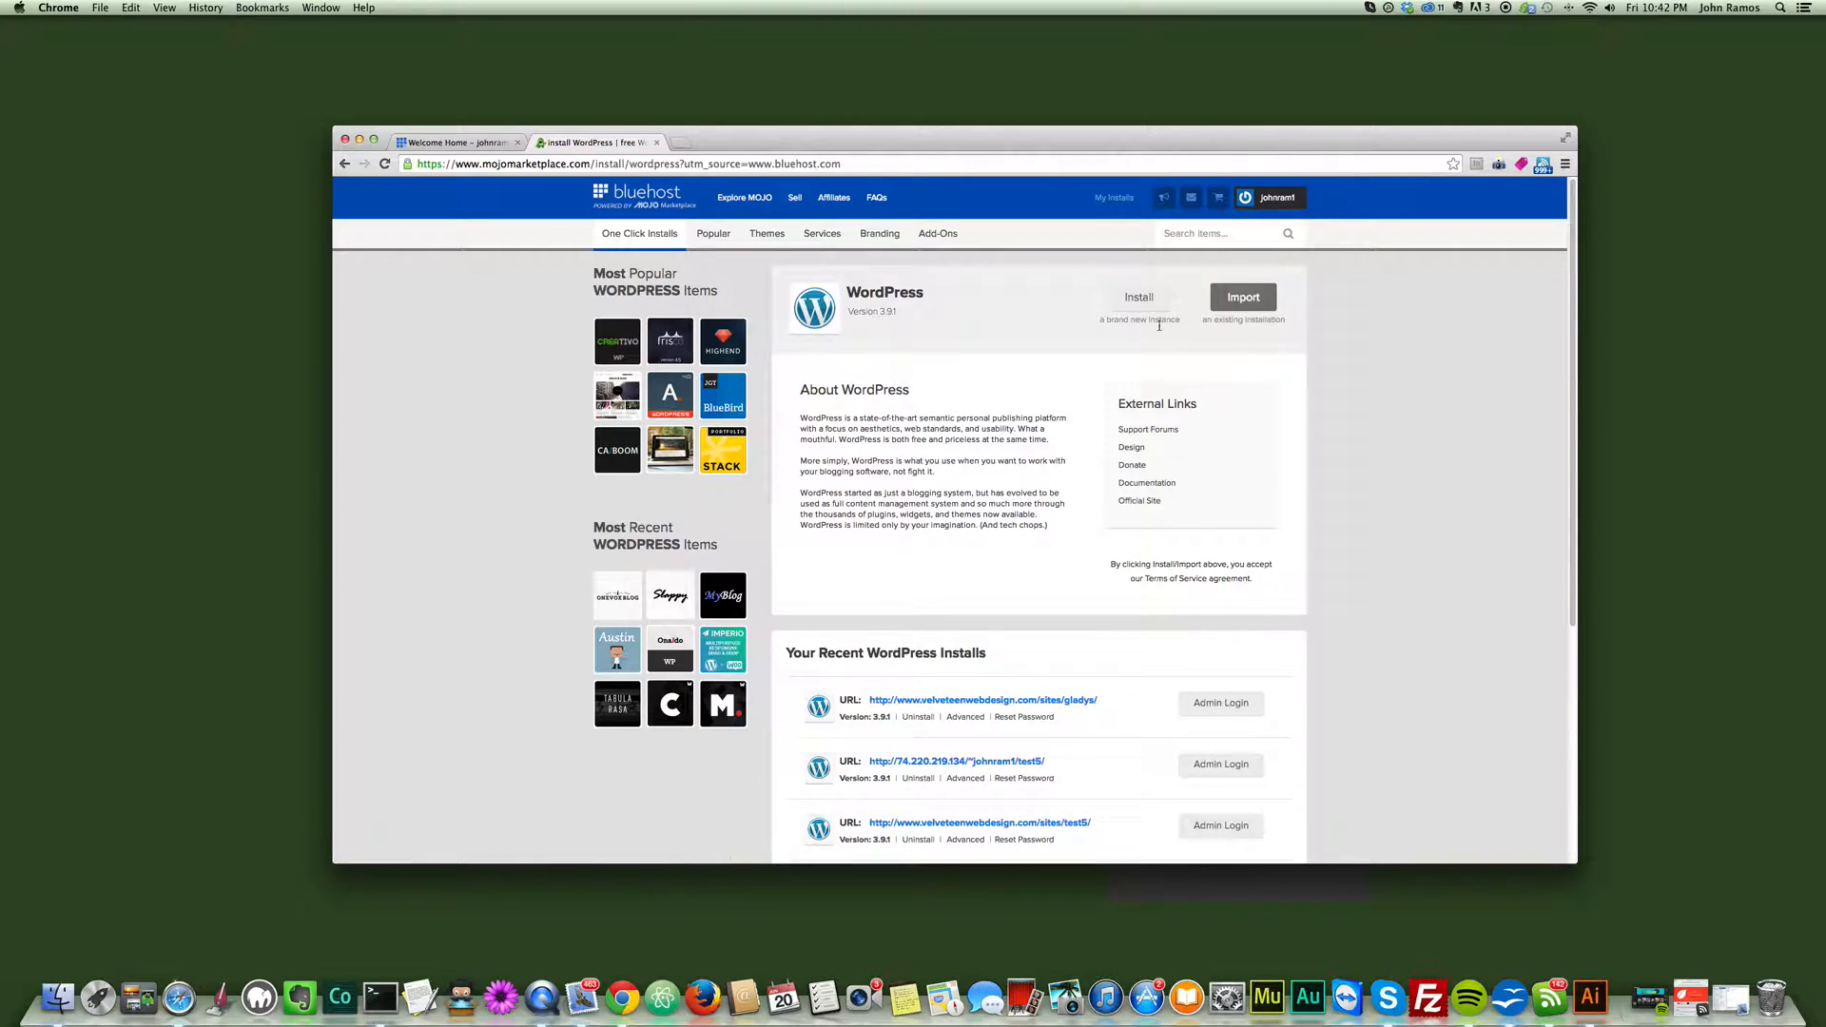
click(1134, 301)
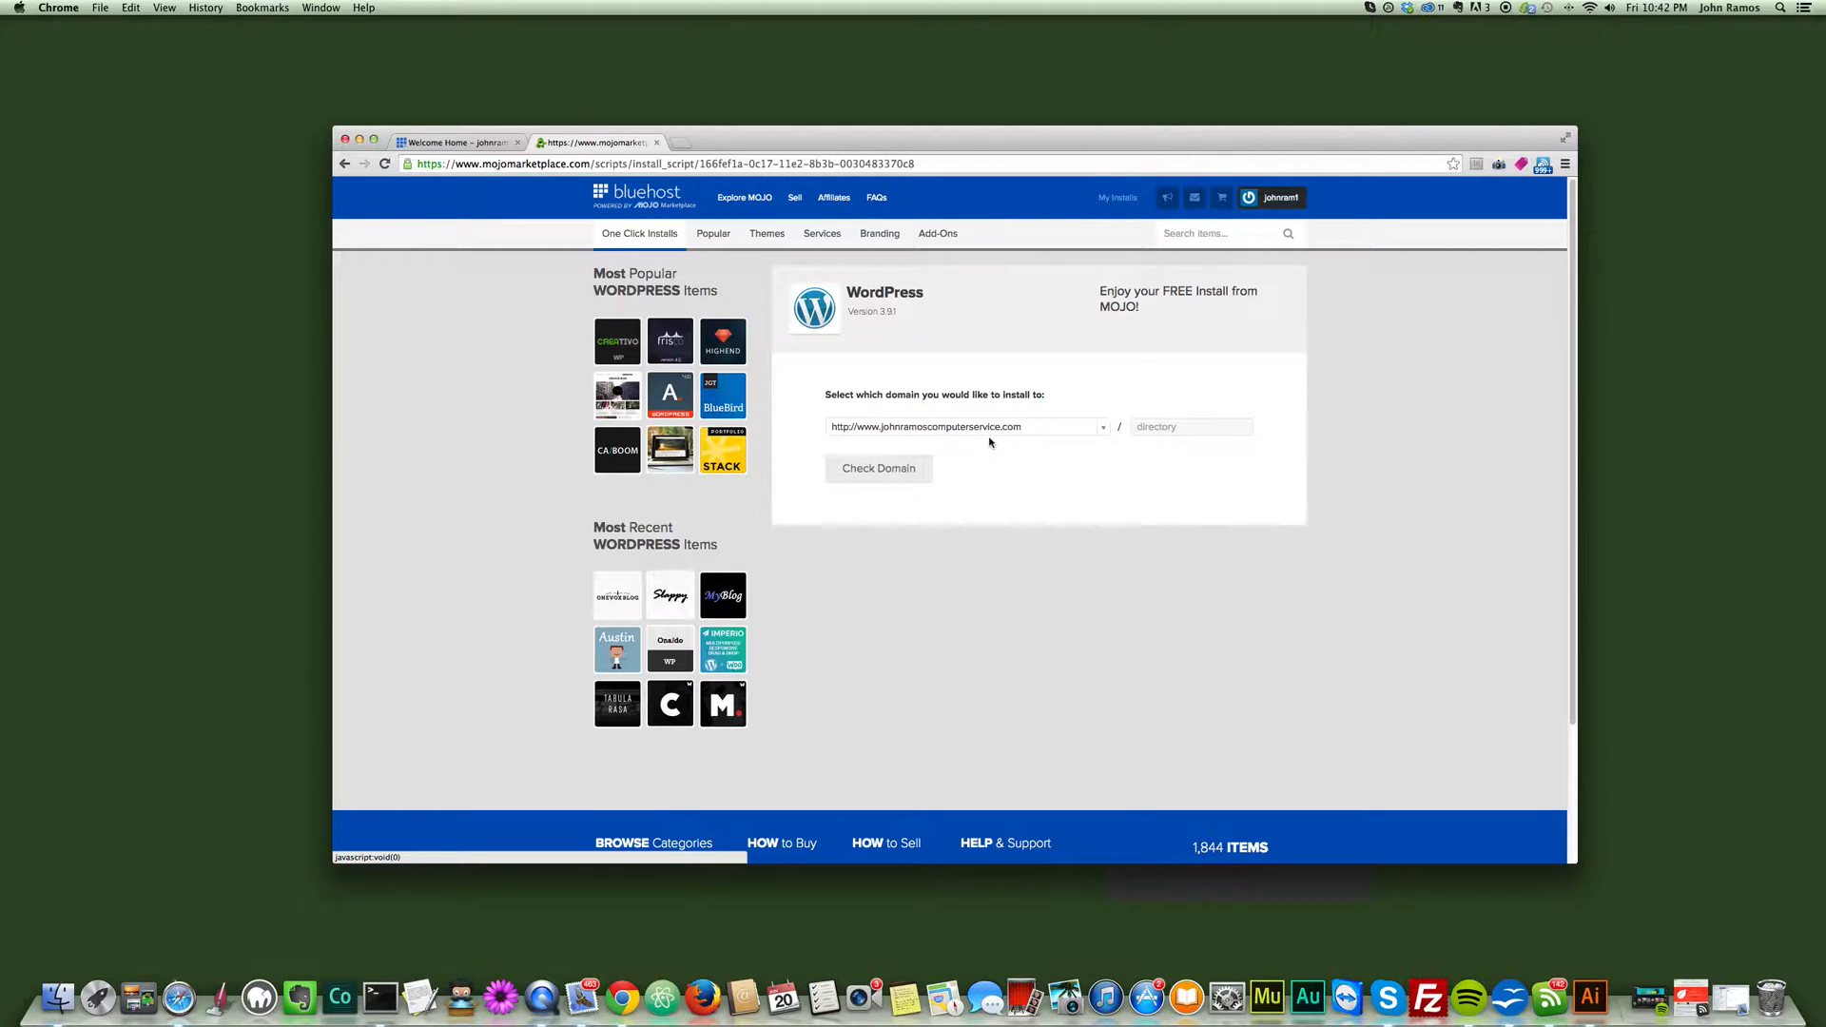
click(1153, 430)
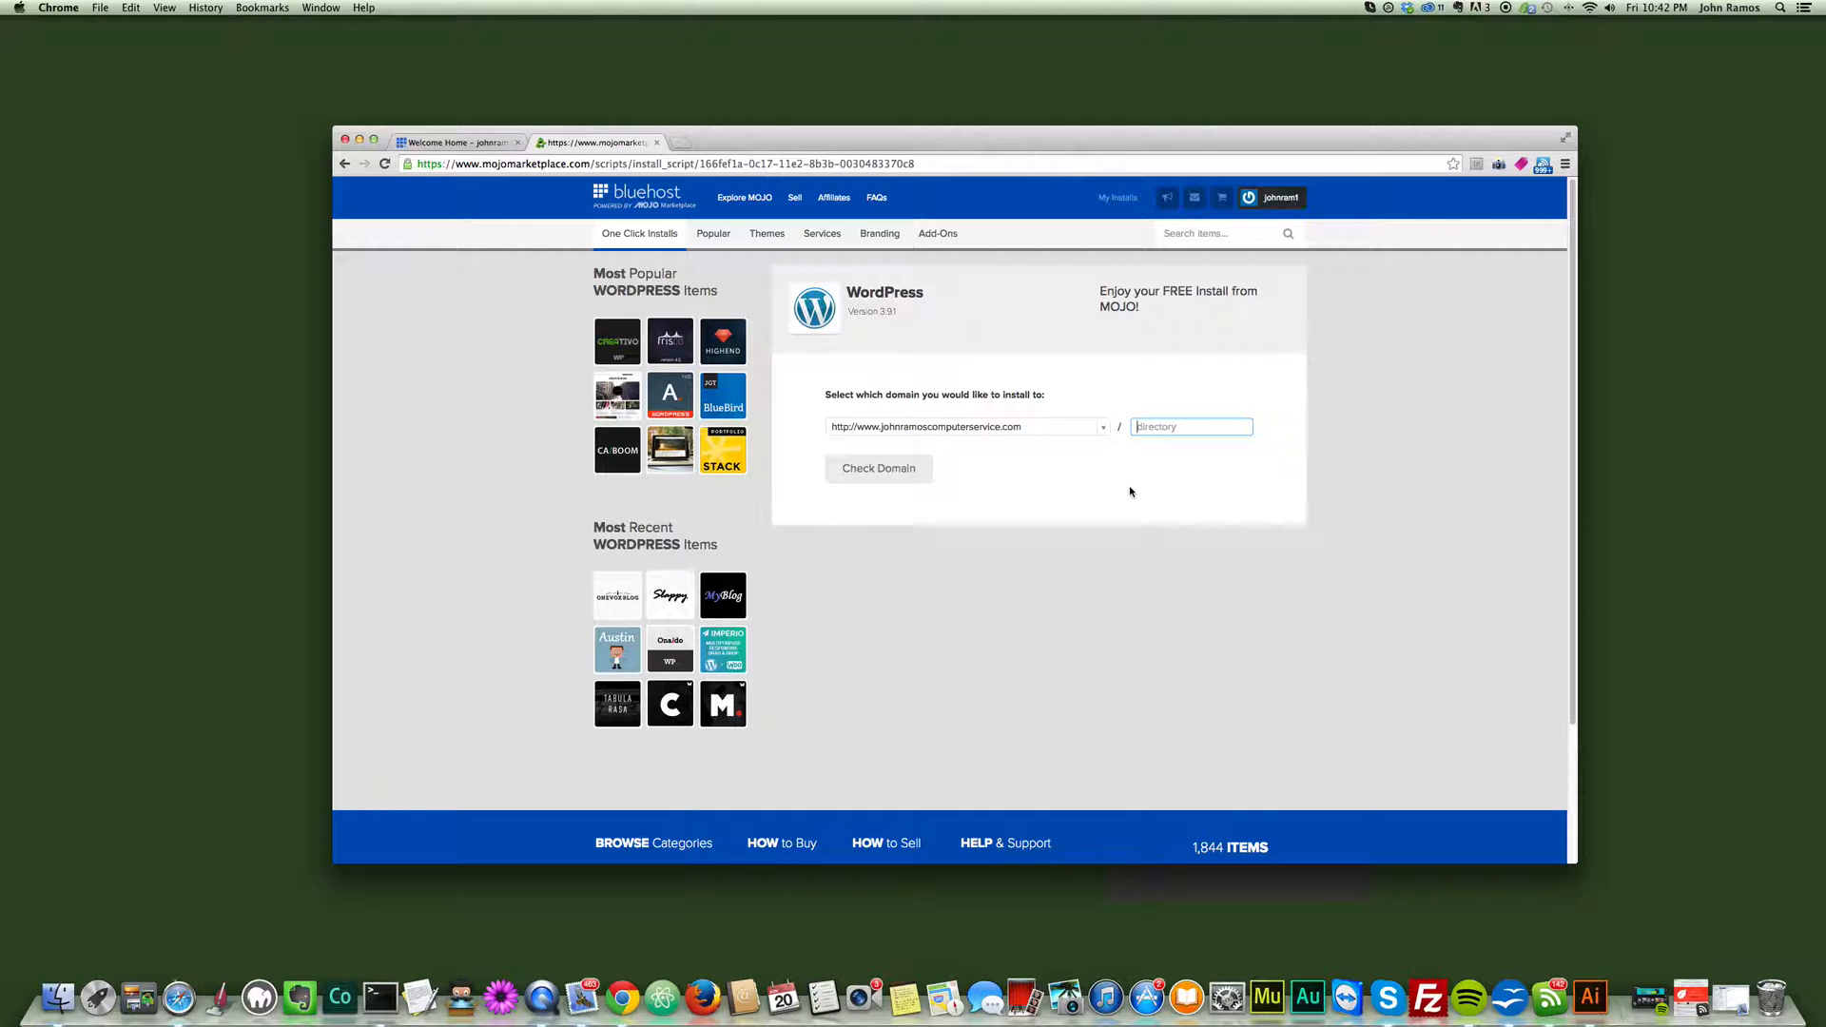
text(newsite)
key(BackSpace)
key(BackSpace)
key(BackSpace)
key(BackSpace)
key(BackSpace)
key(BackSpace)
key(BackSpace)
text(testsite)
key(BackSpace)
key(BackSpace)
key(BackSpace)
key(BackSpace)
key(BackSpace)
click(1103, 428)
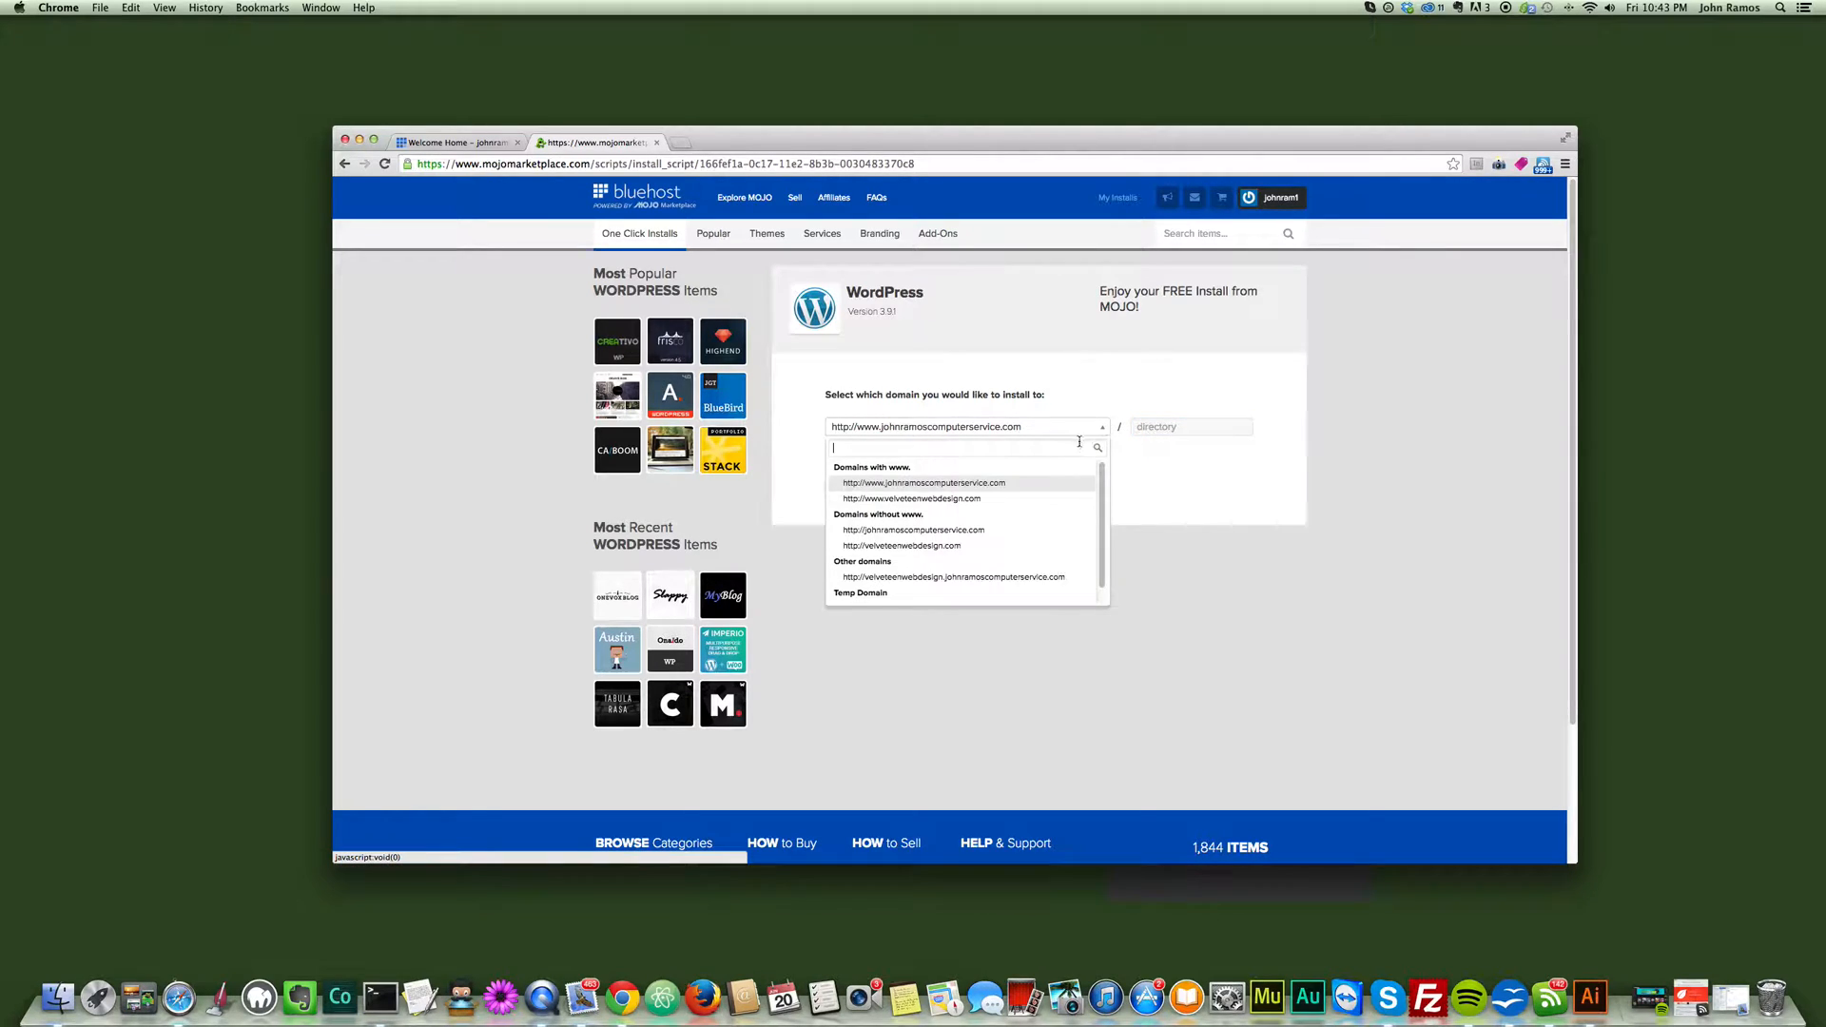
click(918, 500)
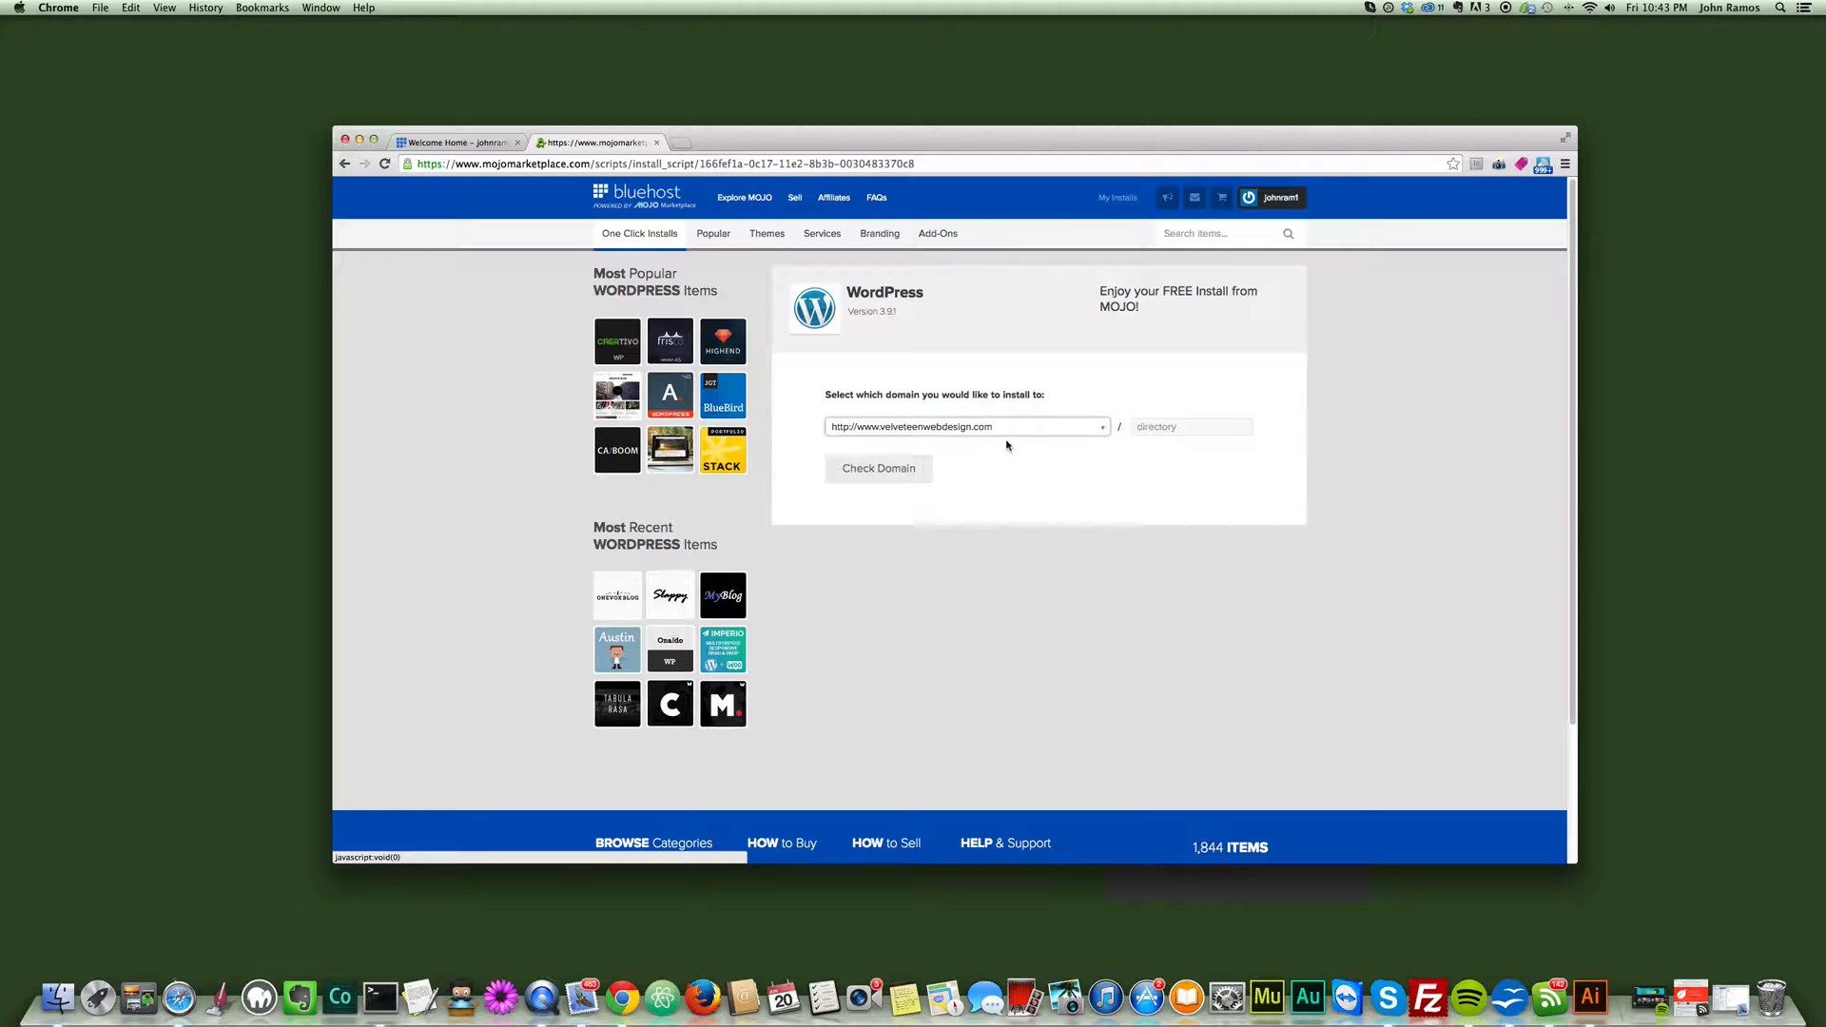
click(1155, 426)
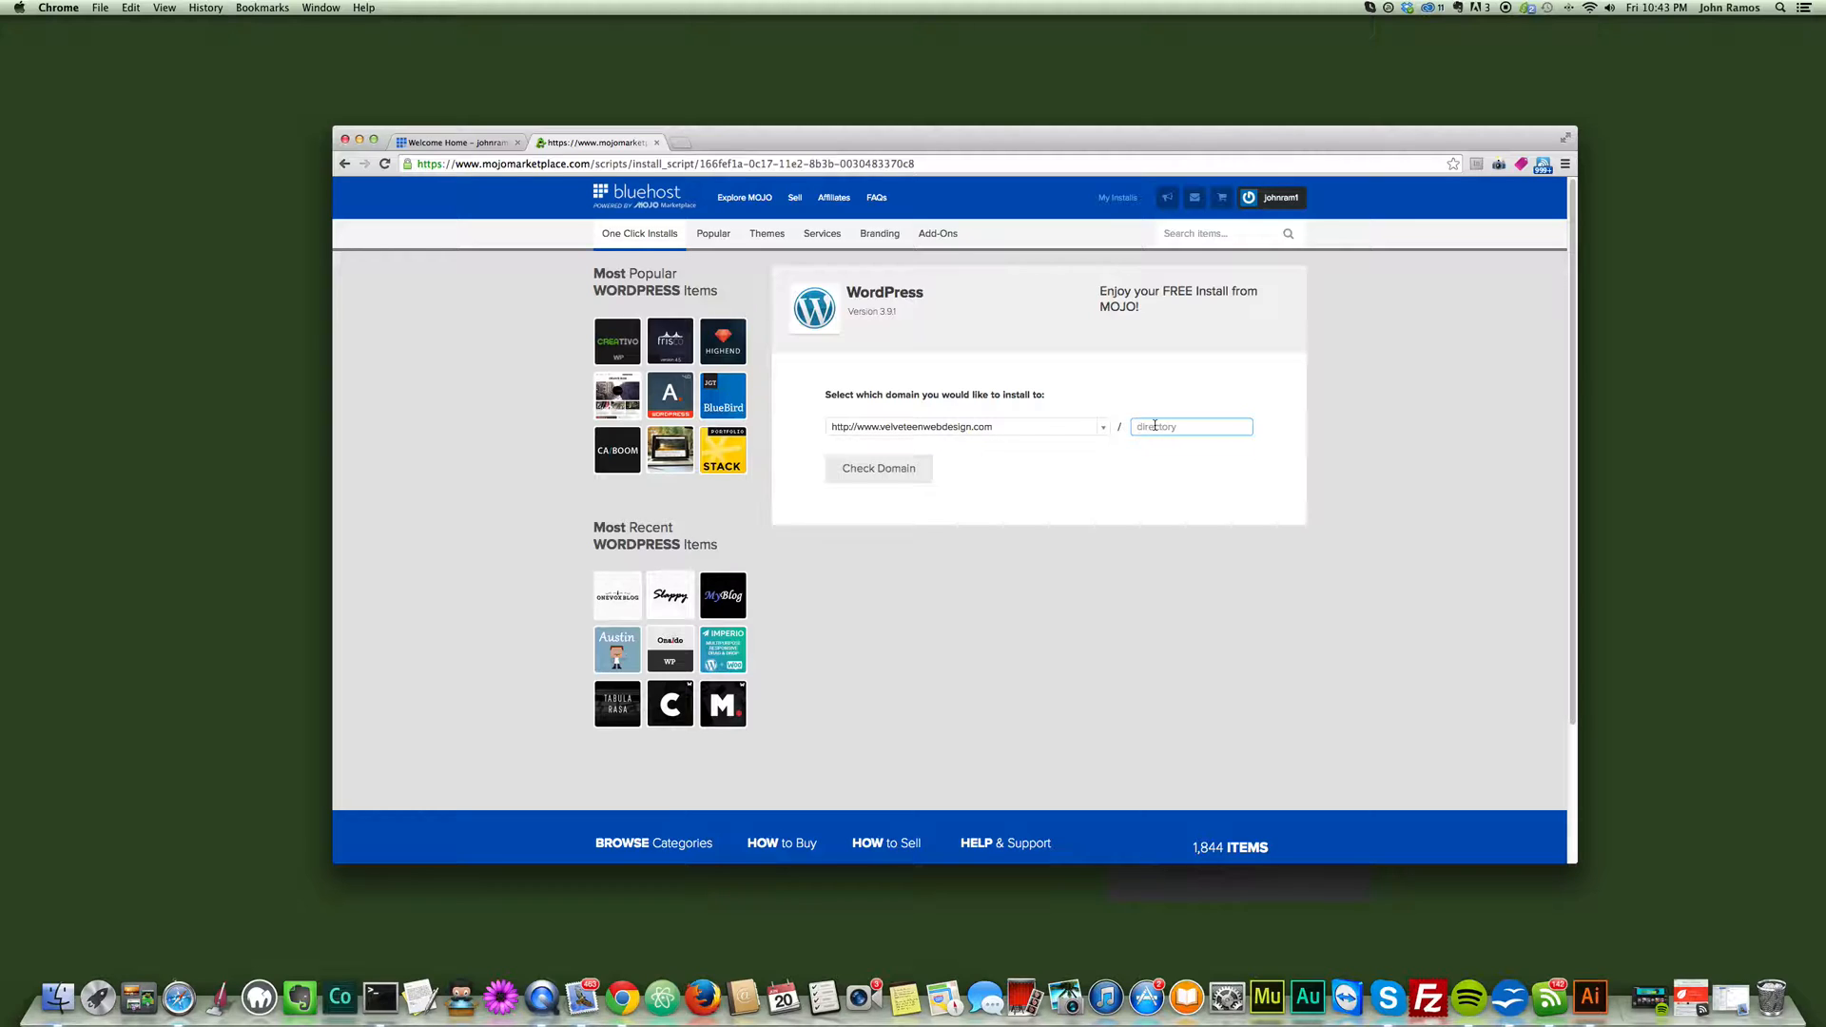
text(sites/testsite)
click(876, 476)
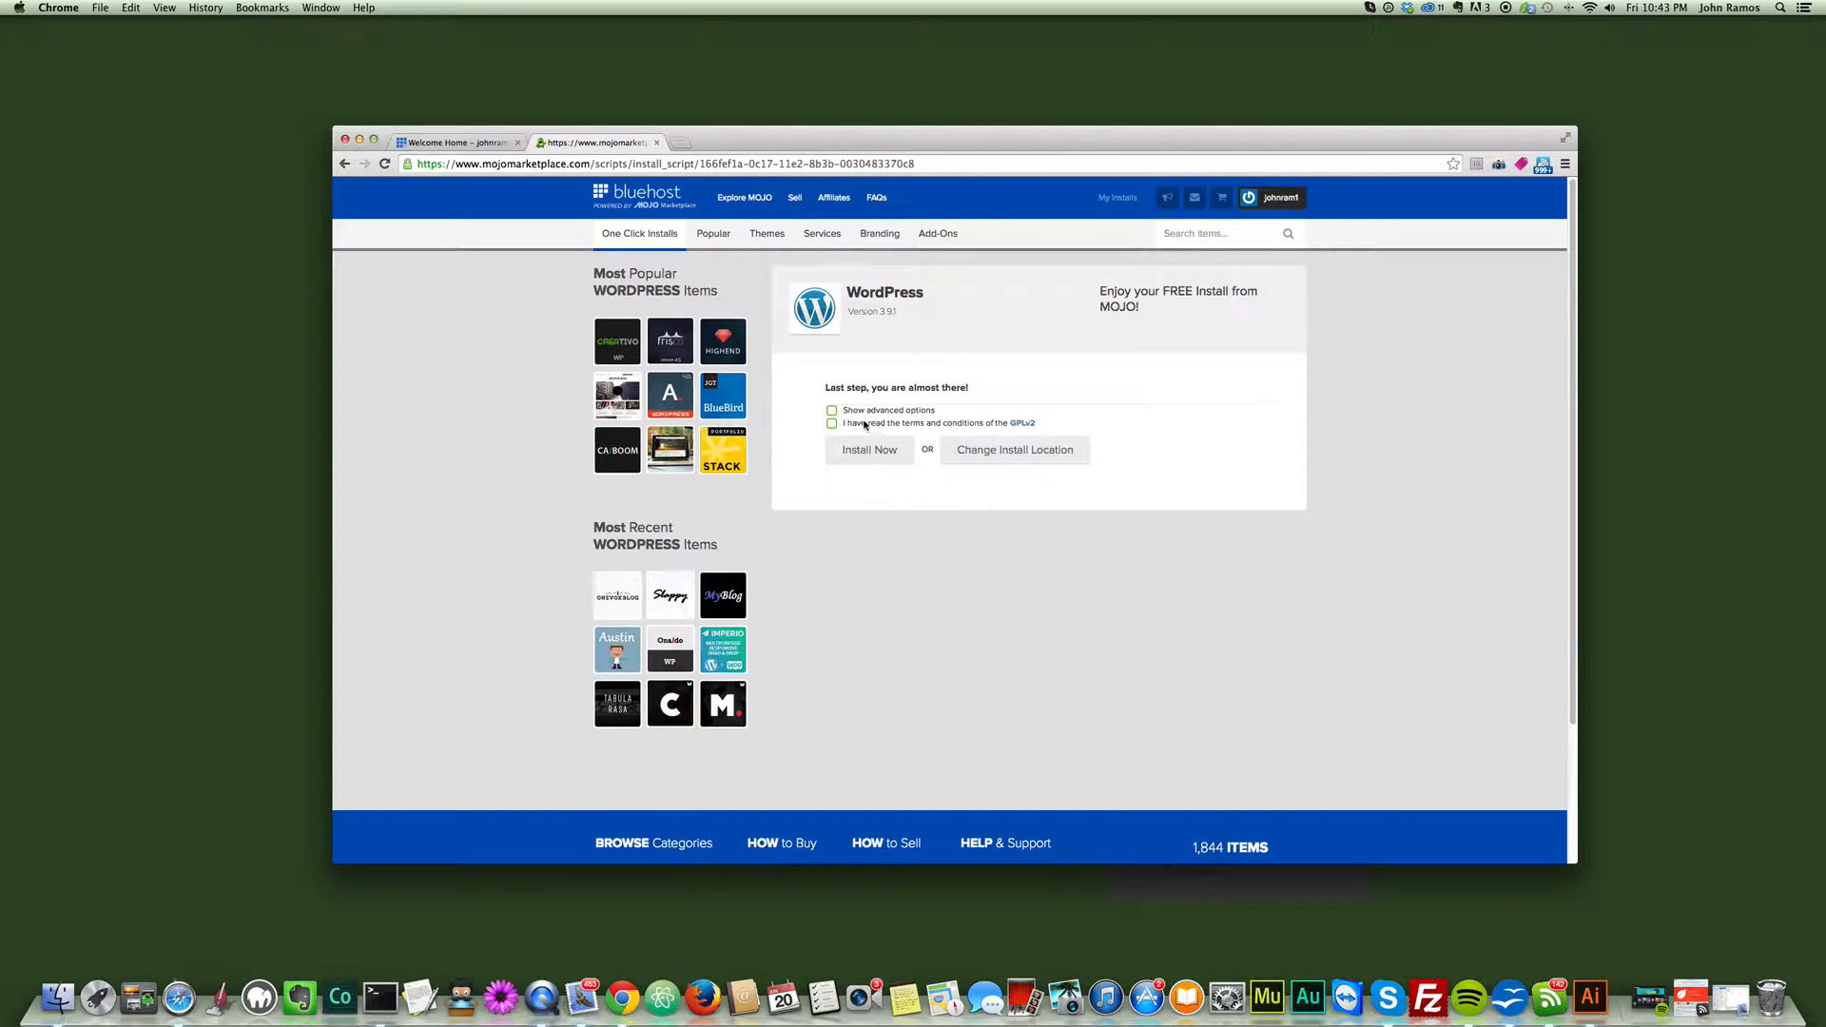
- Show the advanced install options and enter My Site as the site name or title
click(832, 411)
triple_click(838, 479)
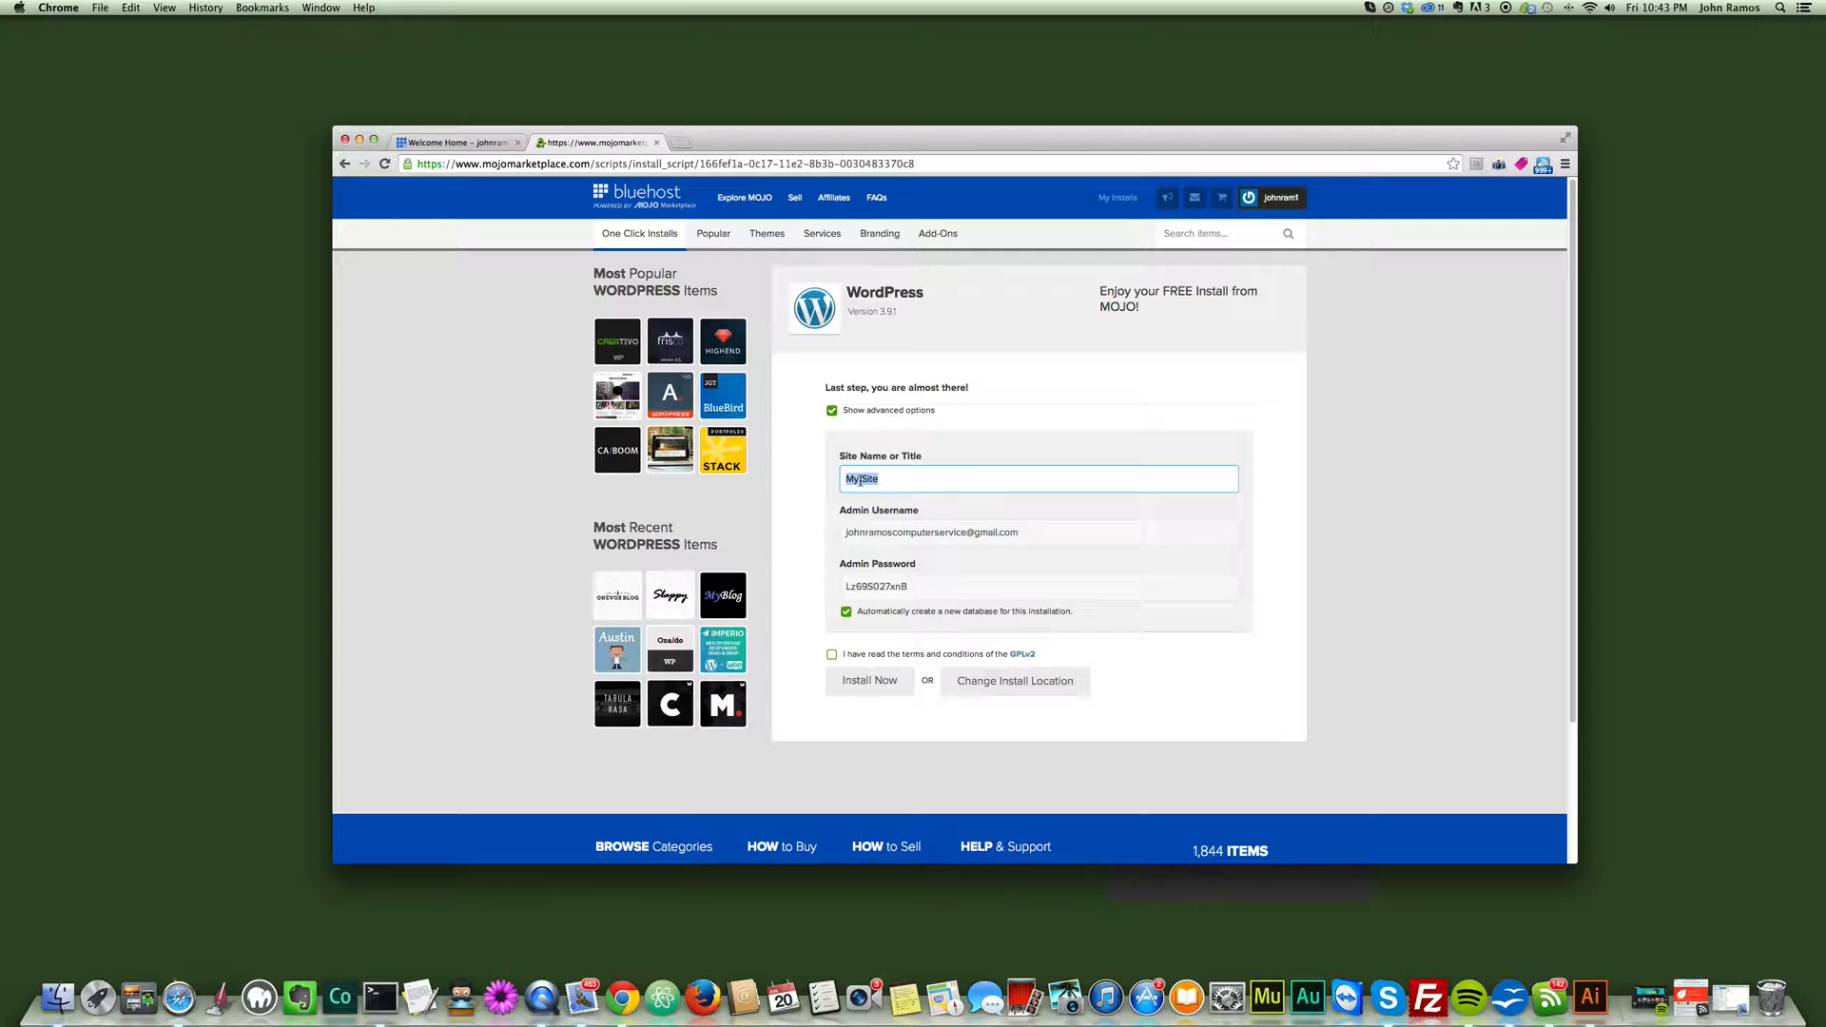
text(This is)
key(BackSpace)
key(BackSpace)
key(BackSpace)
text(My Site)
key(Tab)
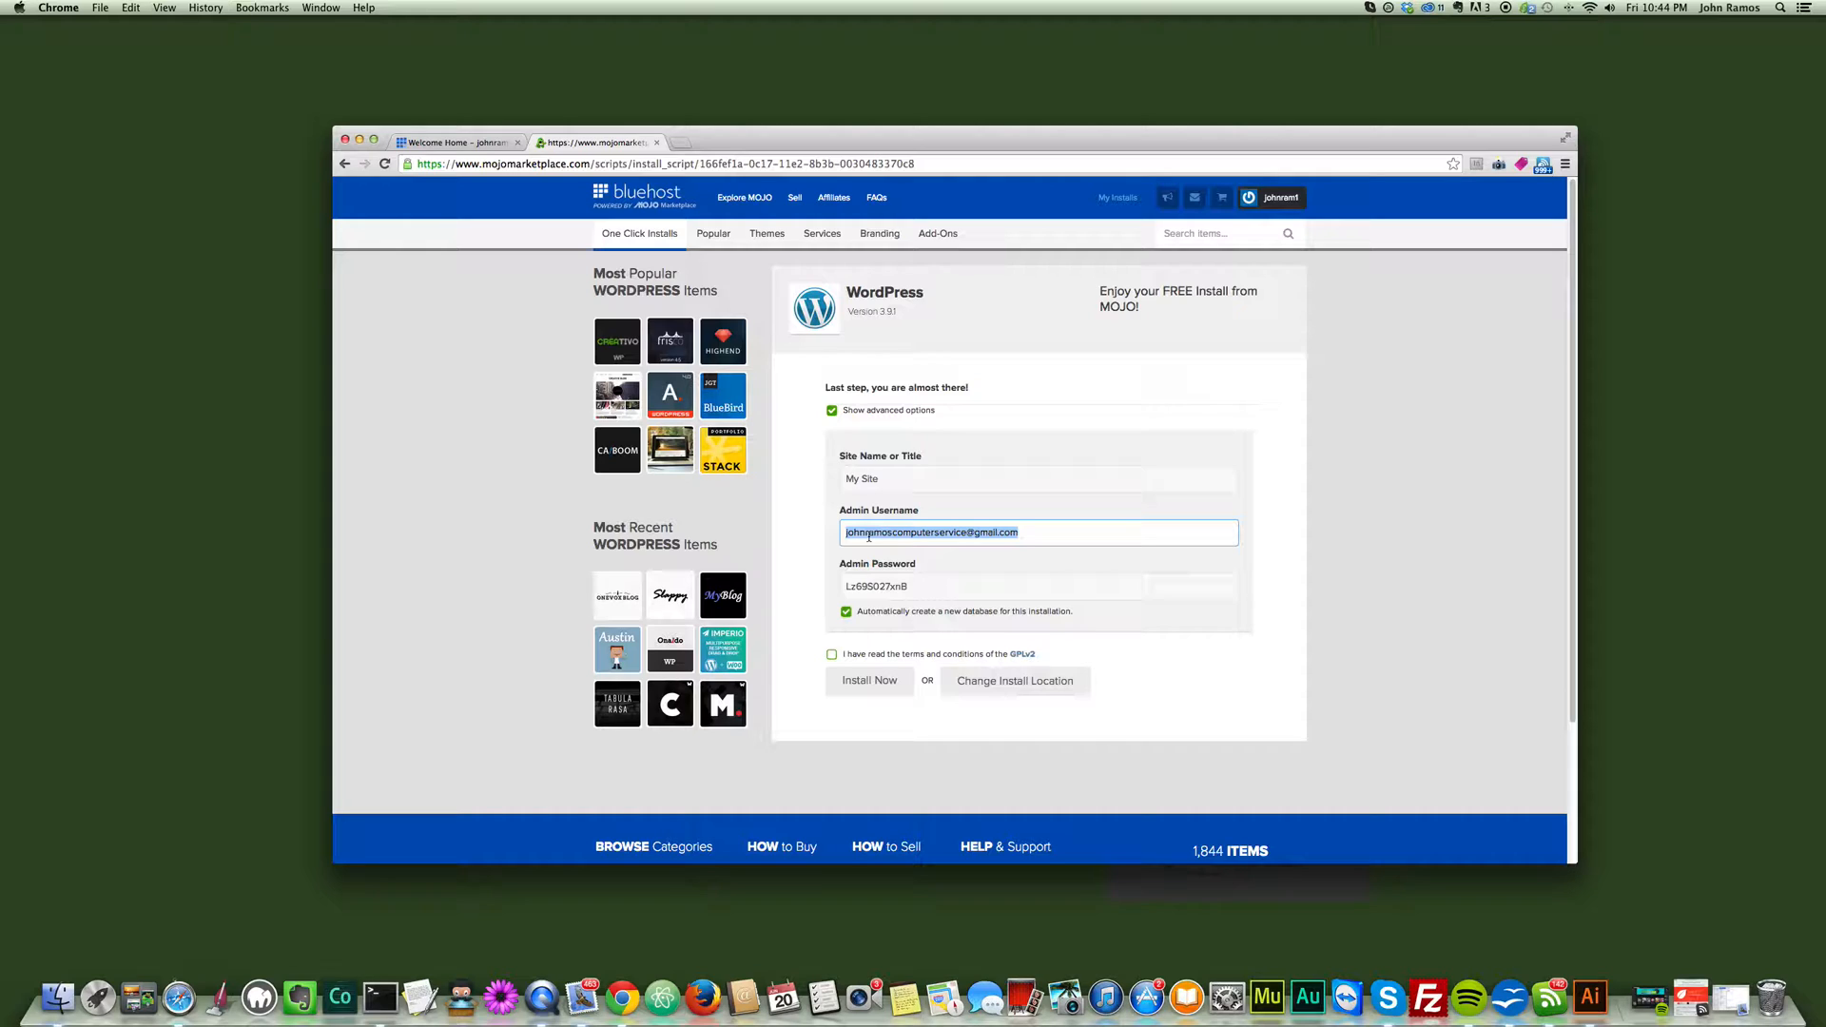
- Replace the prefilled e-mail address in Admin Username with a short custom username
text(johnvwd)
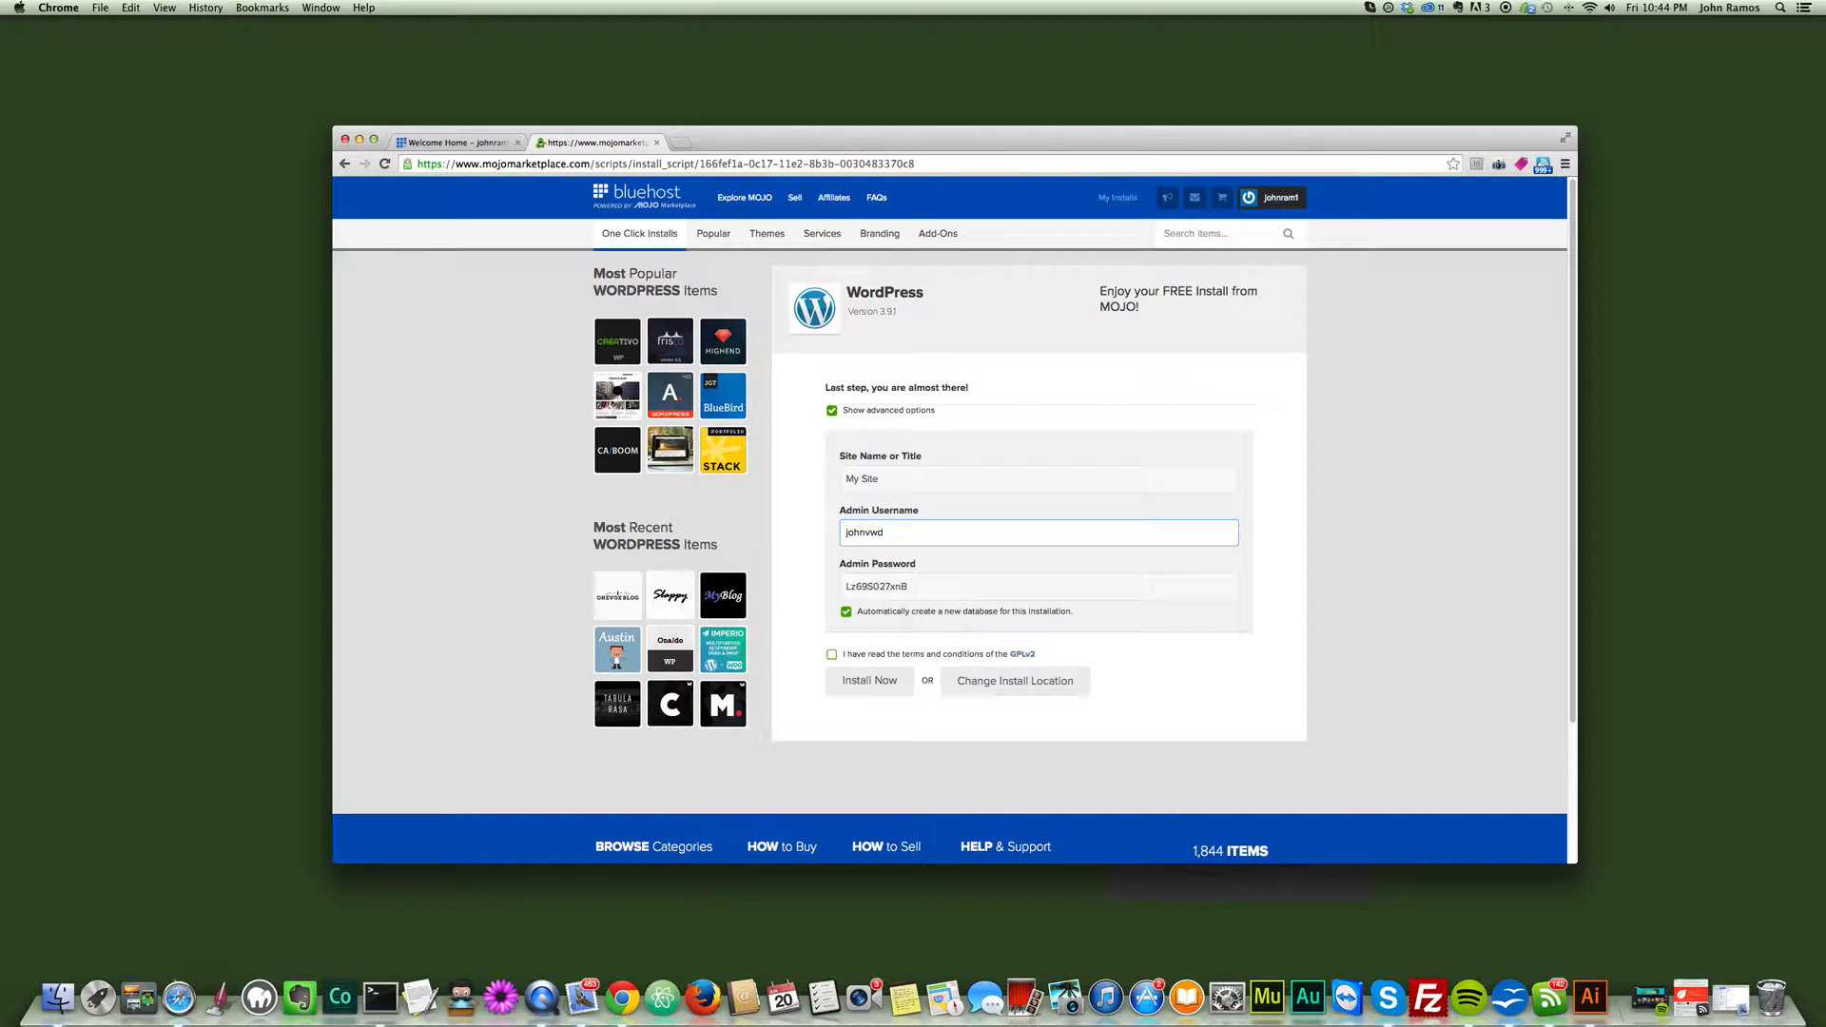
drag(894, 532, 841, 527)
click(900, 533)
- Copy the generated admin password and paste it into a new TextEdit document placed beside the browser
drag(921, 586, 841, 583)
key(super+c)
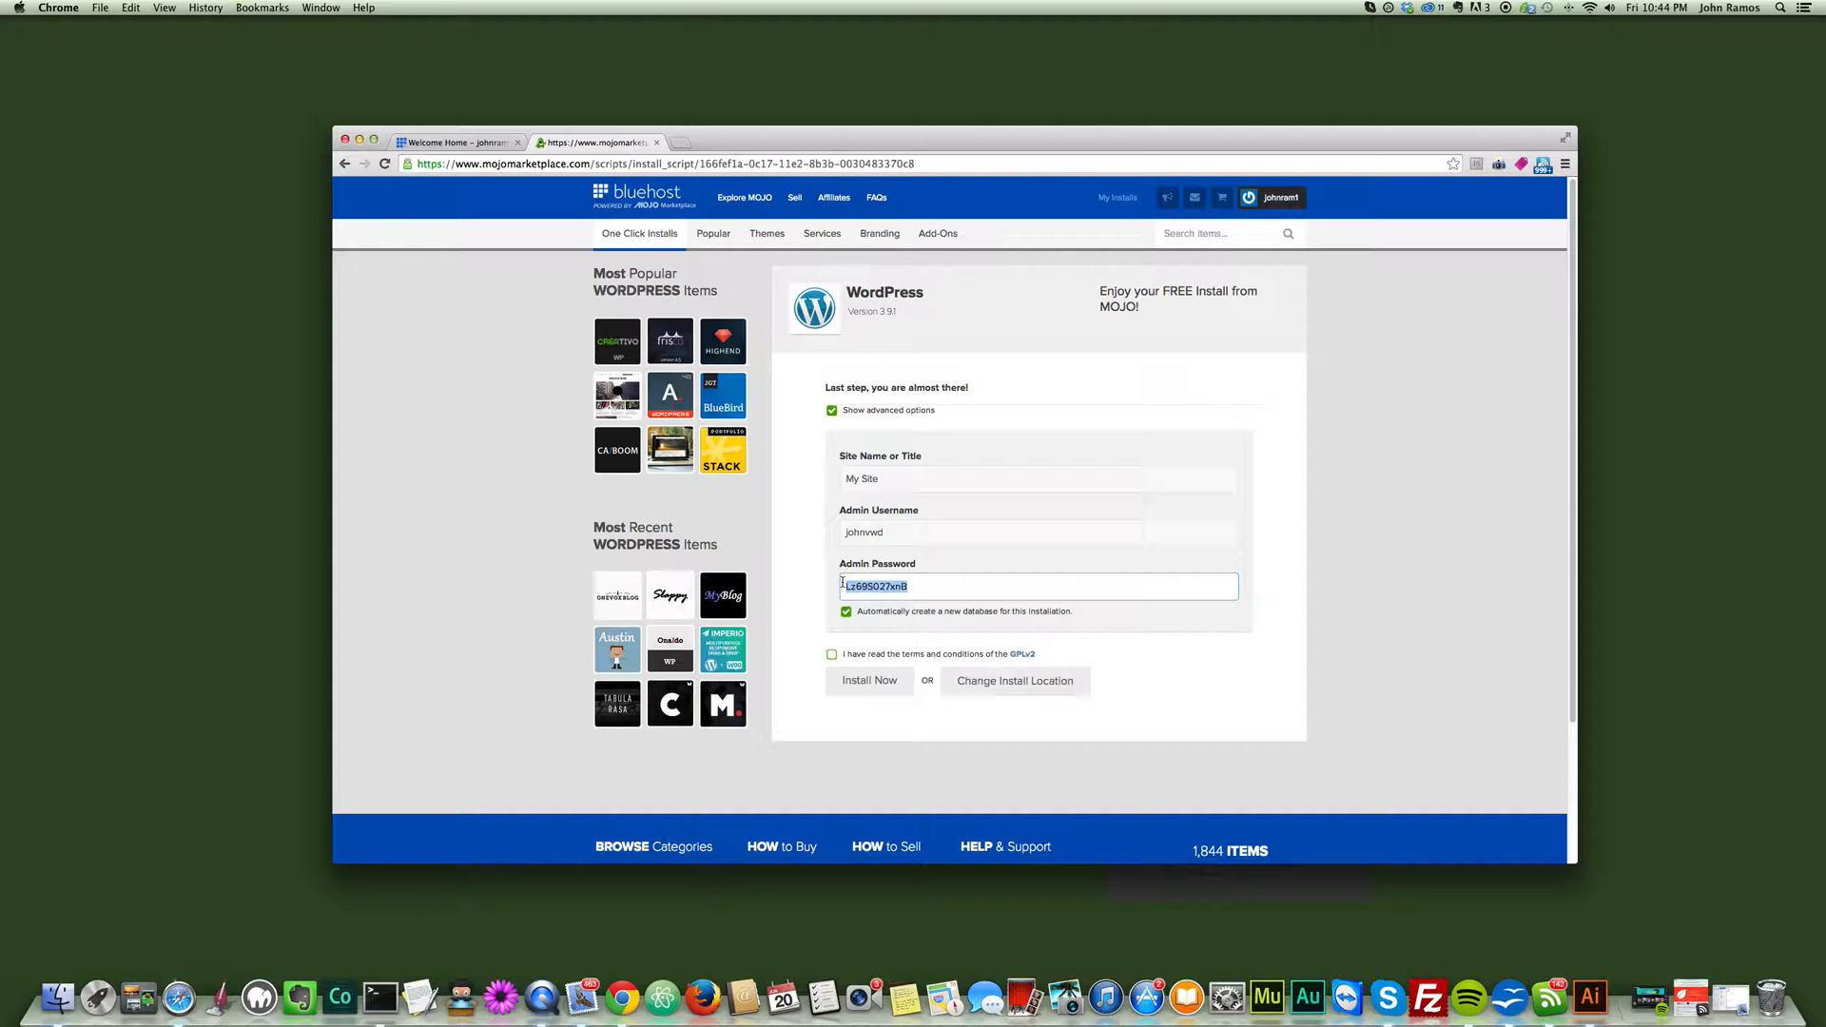
click(419, 997)
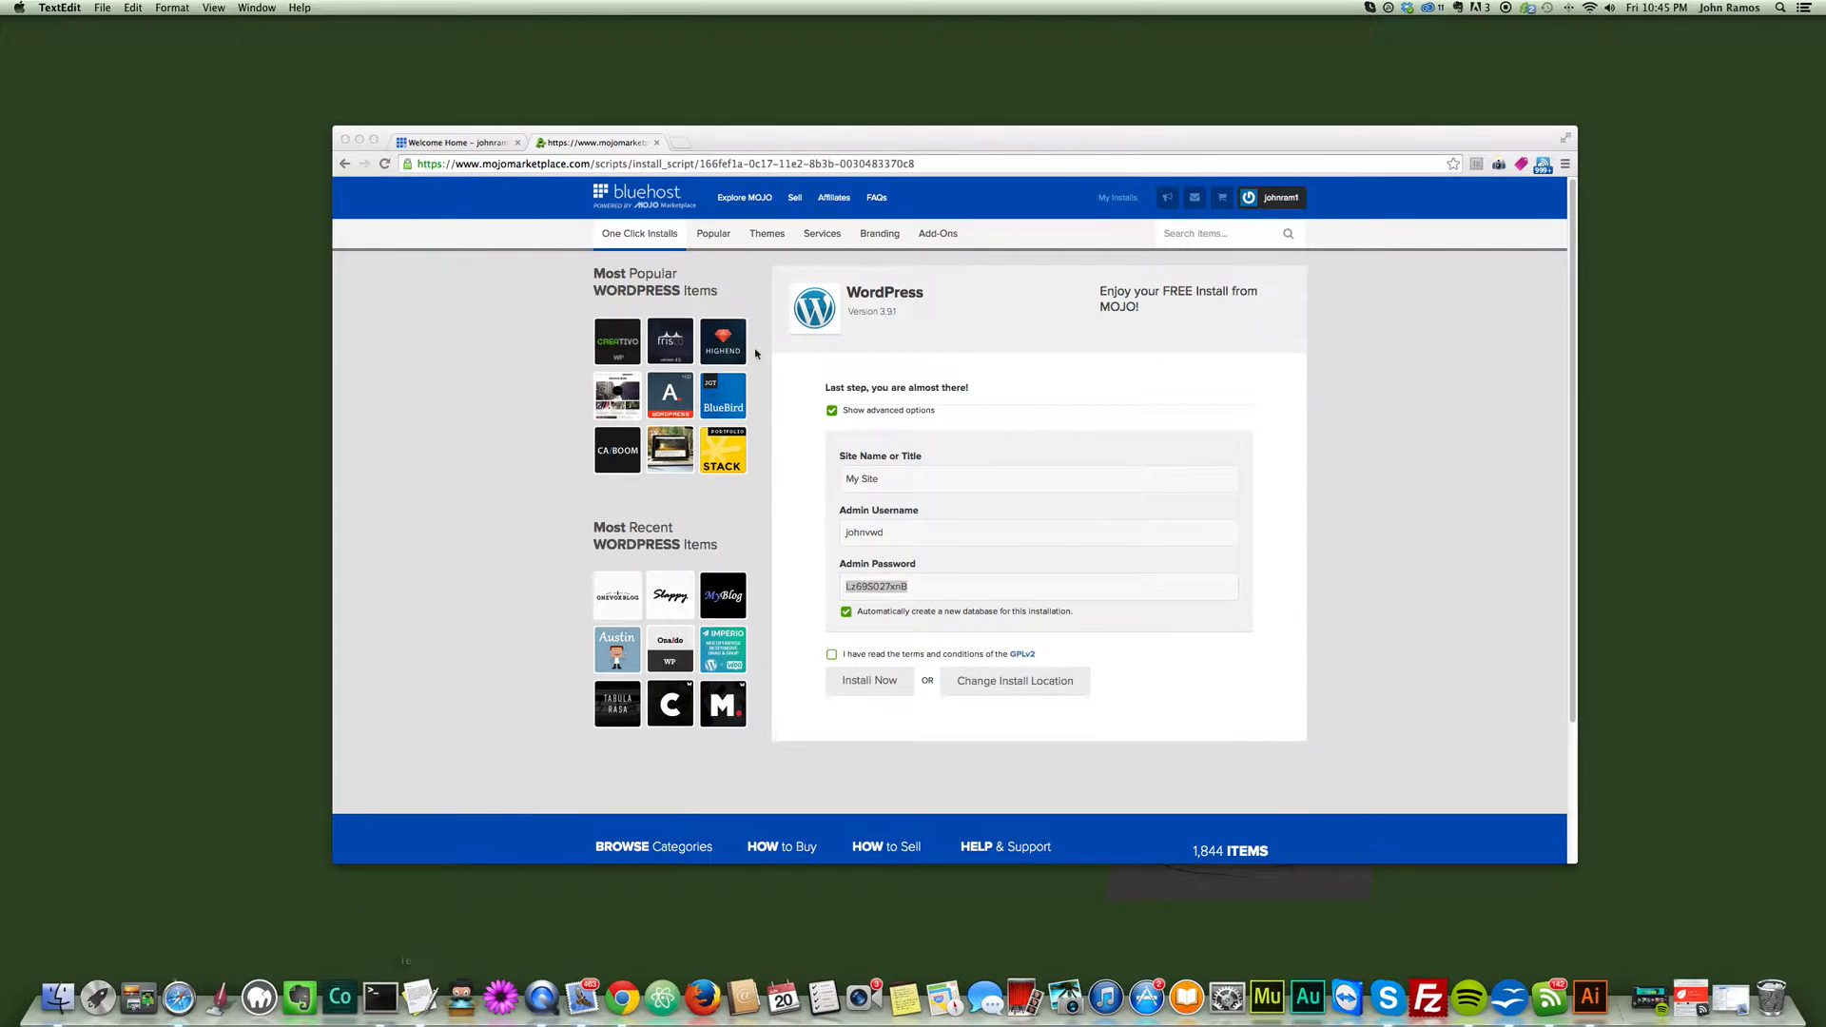
click(706, 483)
drag(514, 73, 457, 180)
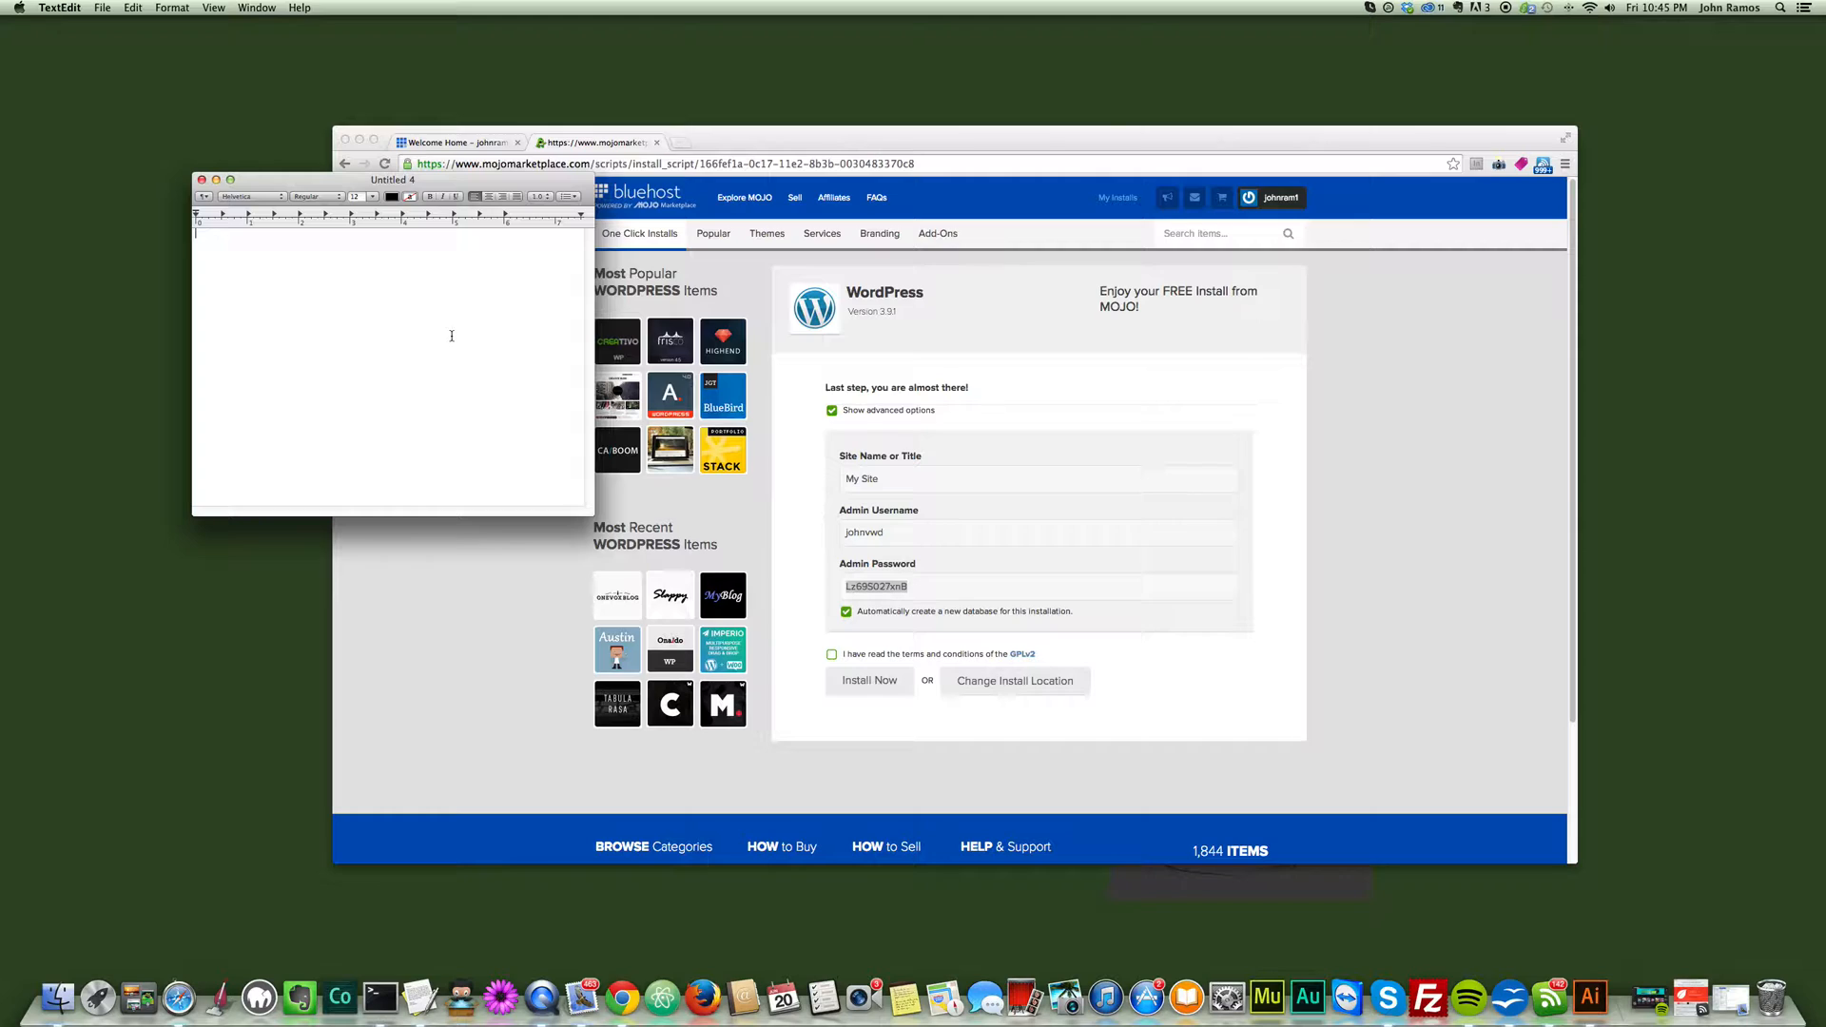
key(super+v)
- Back in Chrome, accept the GPLv2 terms and conditions and start the WordPress installation
click(833, 658)
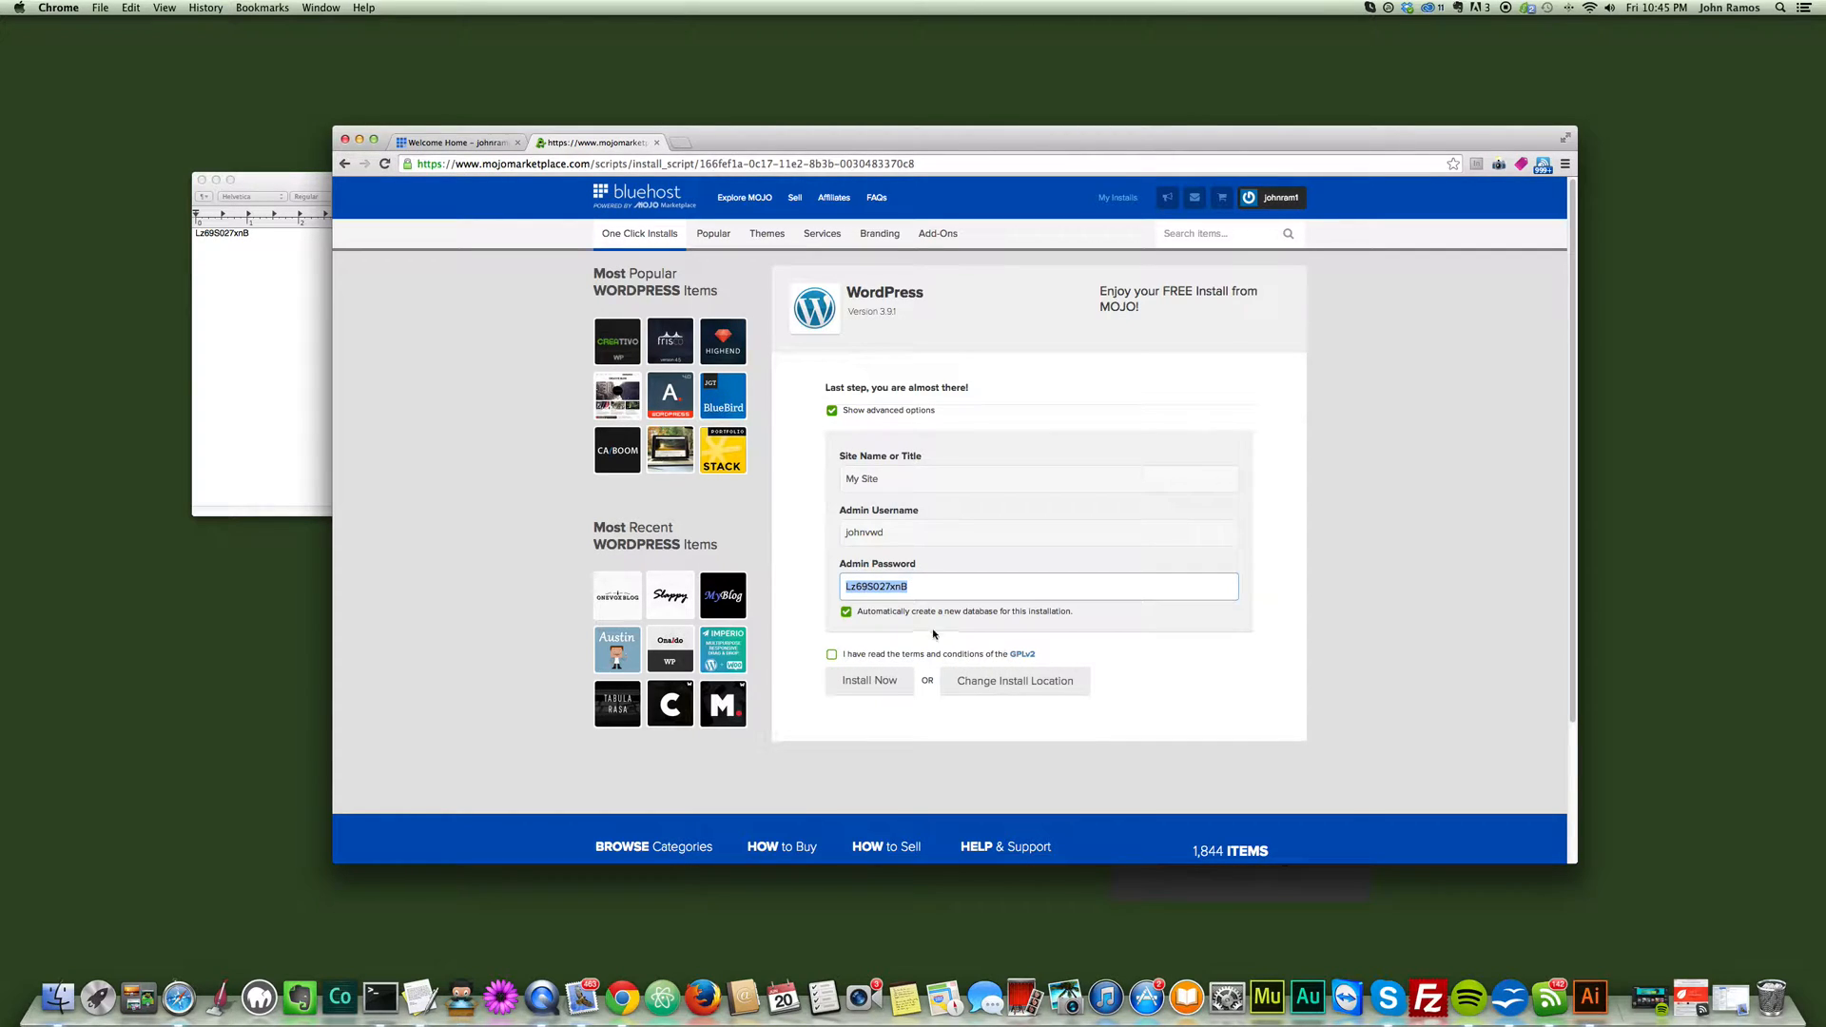
click(880, 683)
click(834, 681)
click(866, 709)
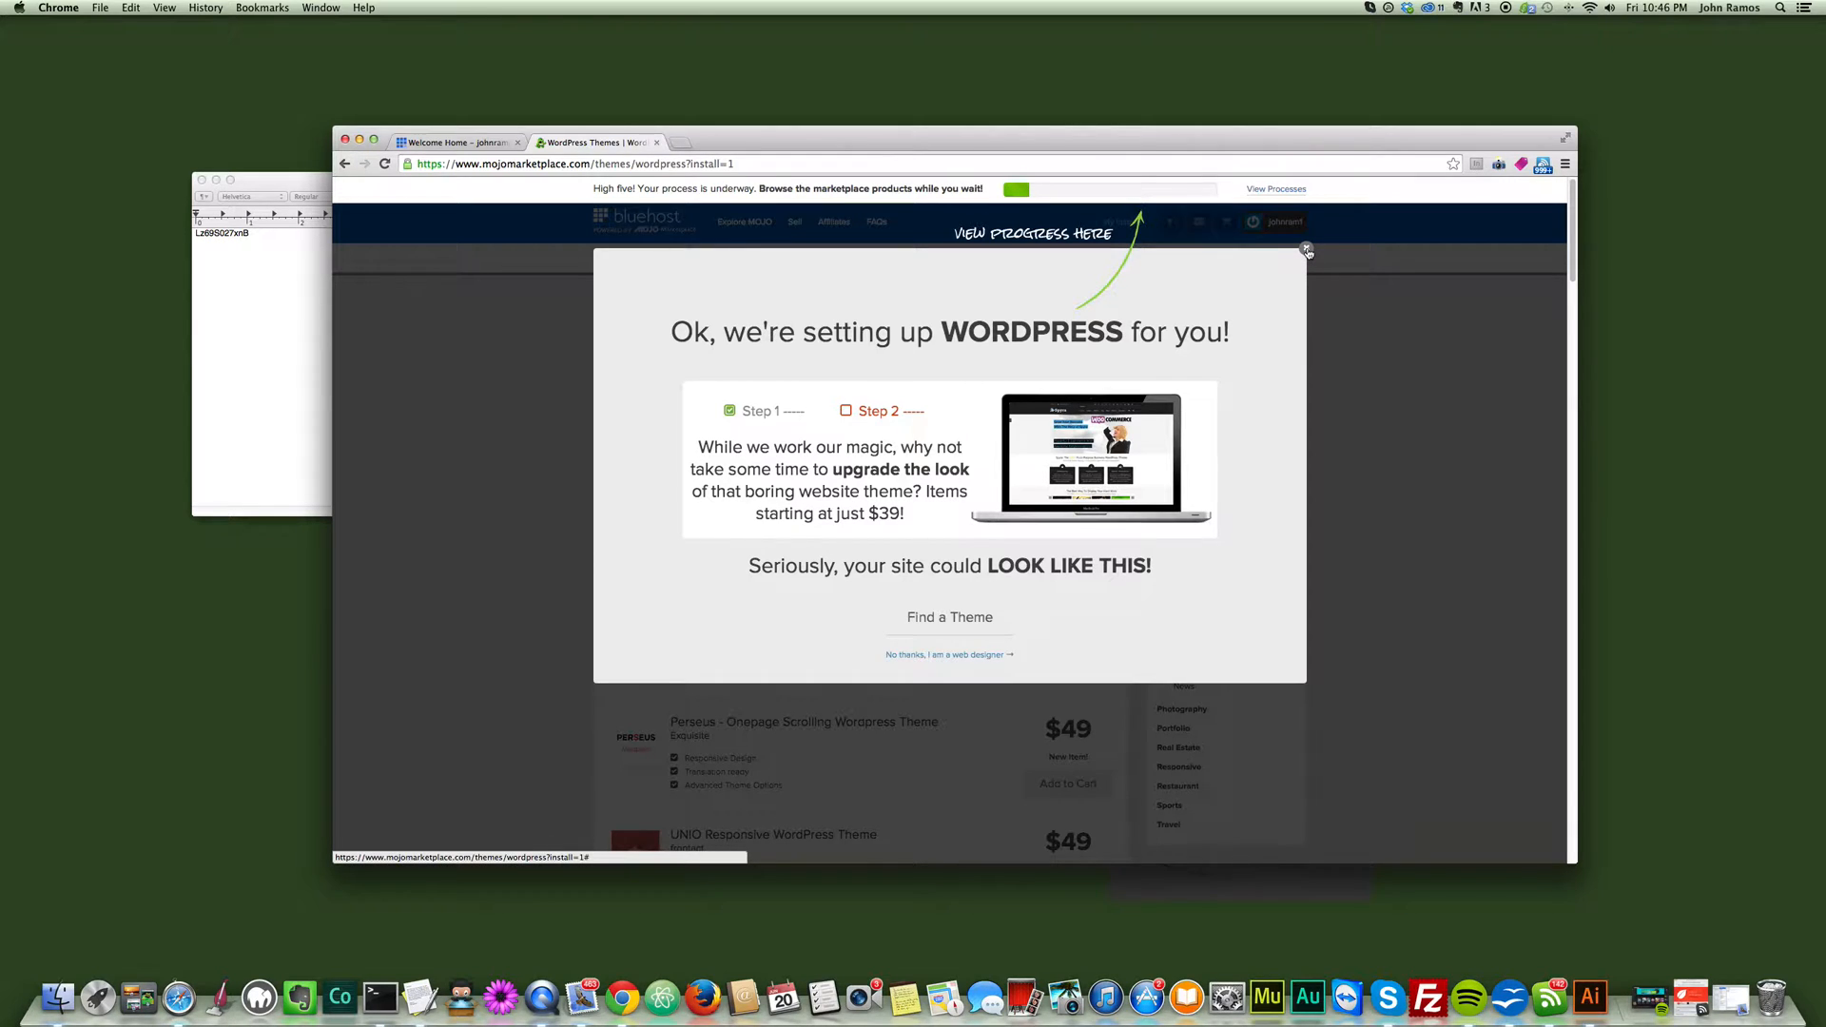
- Dismiss the theme offer, check the install process and open the new site's credentials once the install completes
click(1307, 250)
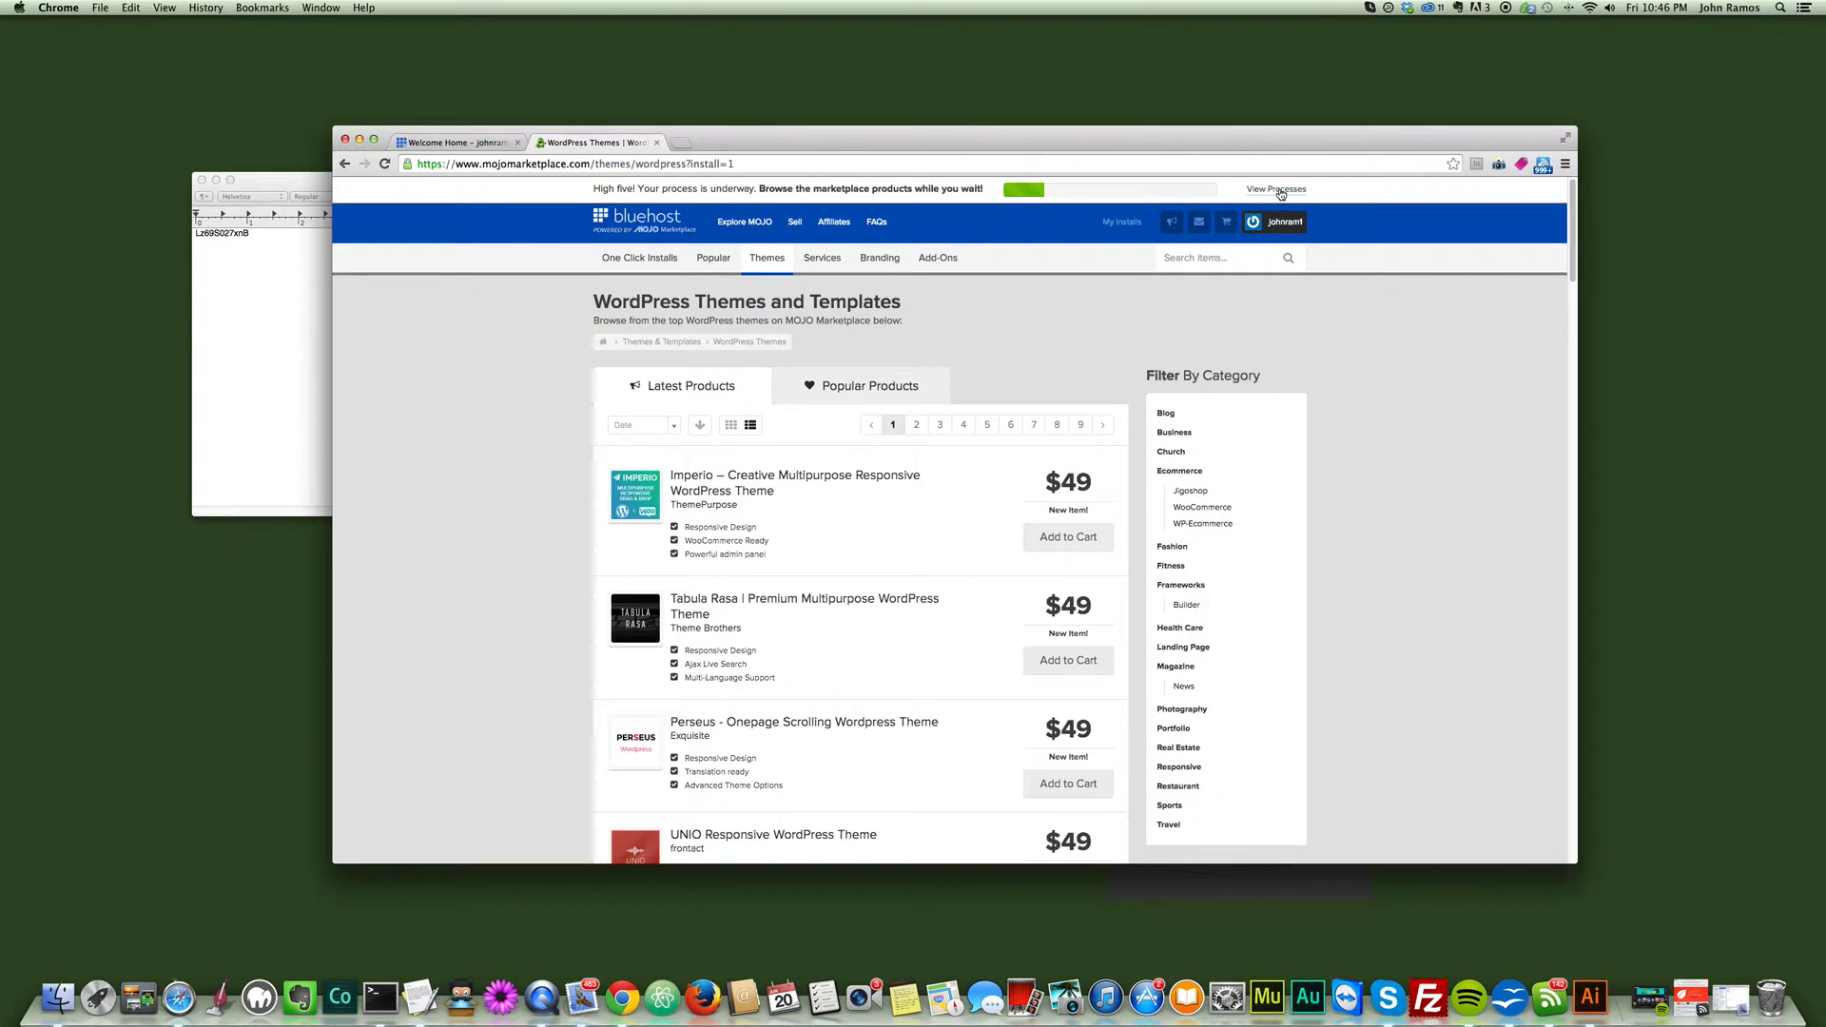
click(1280, 190)
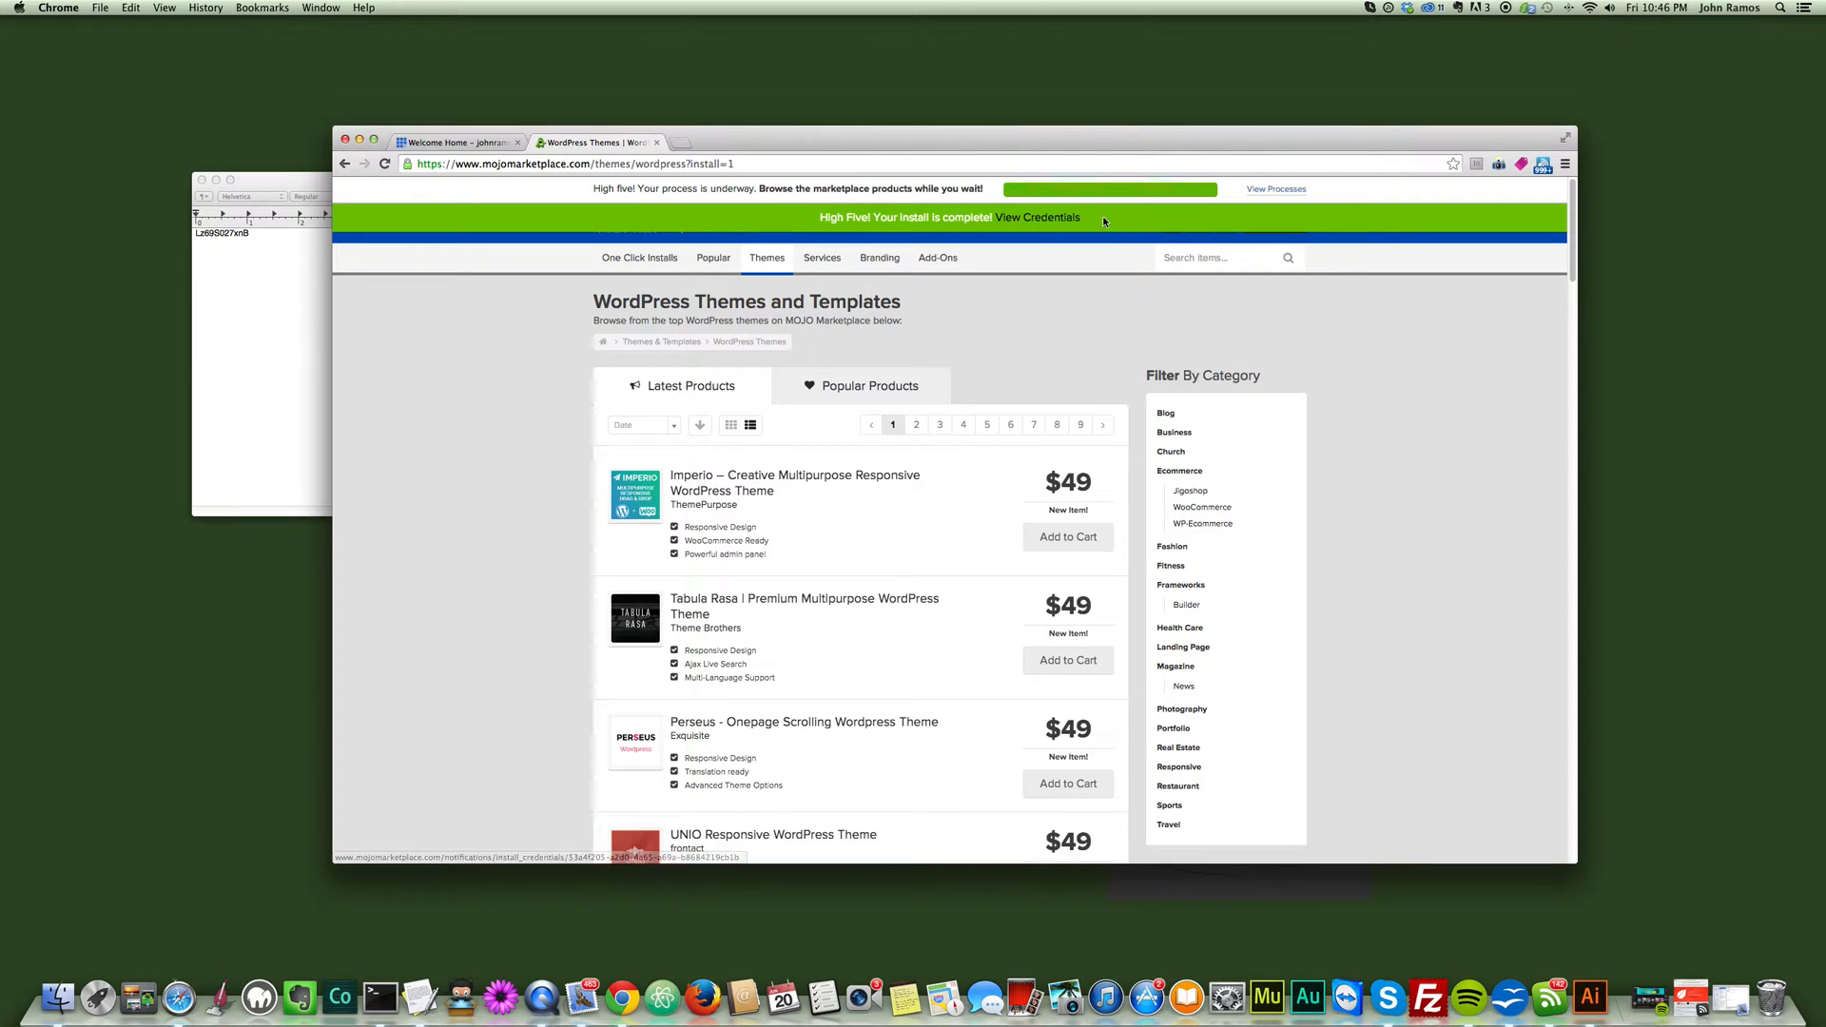
click(1046, 221)
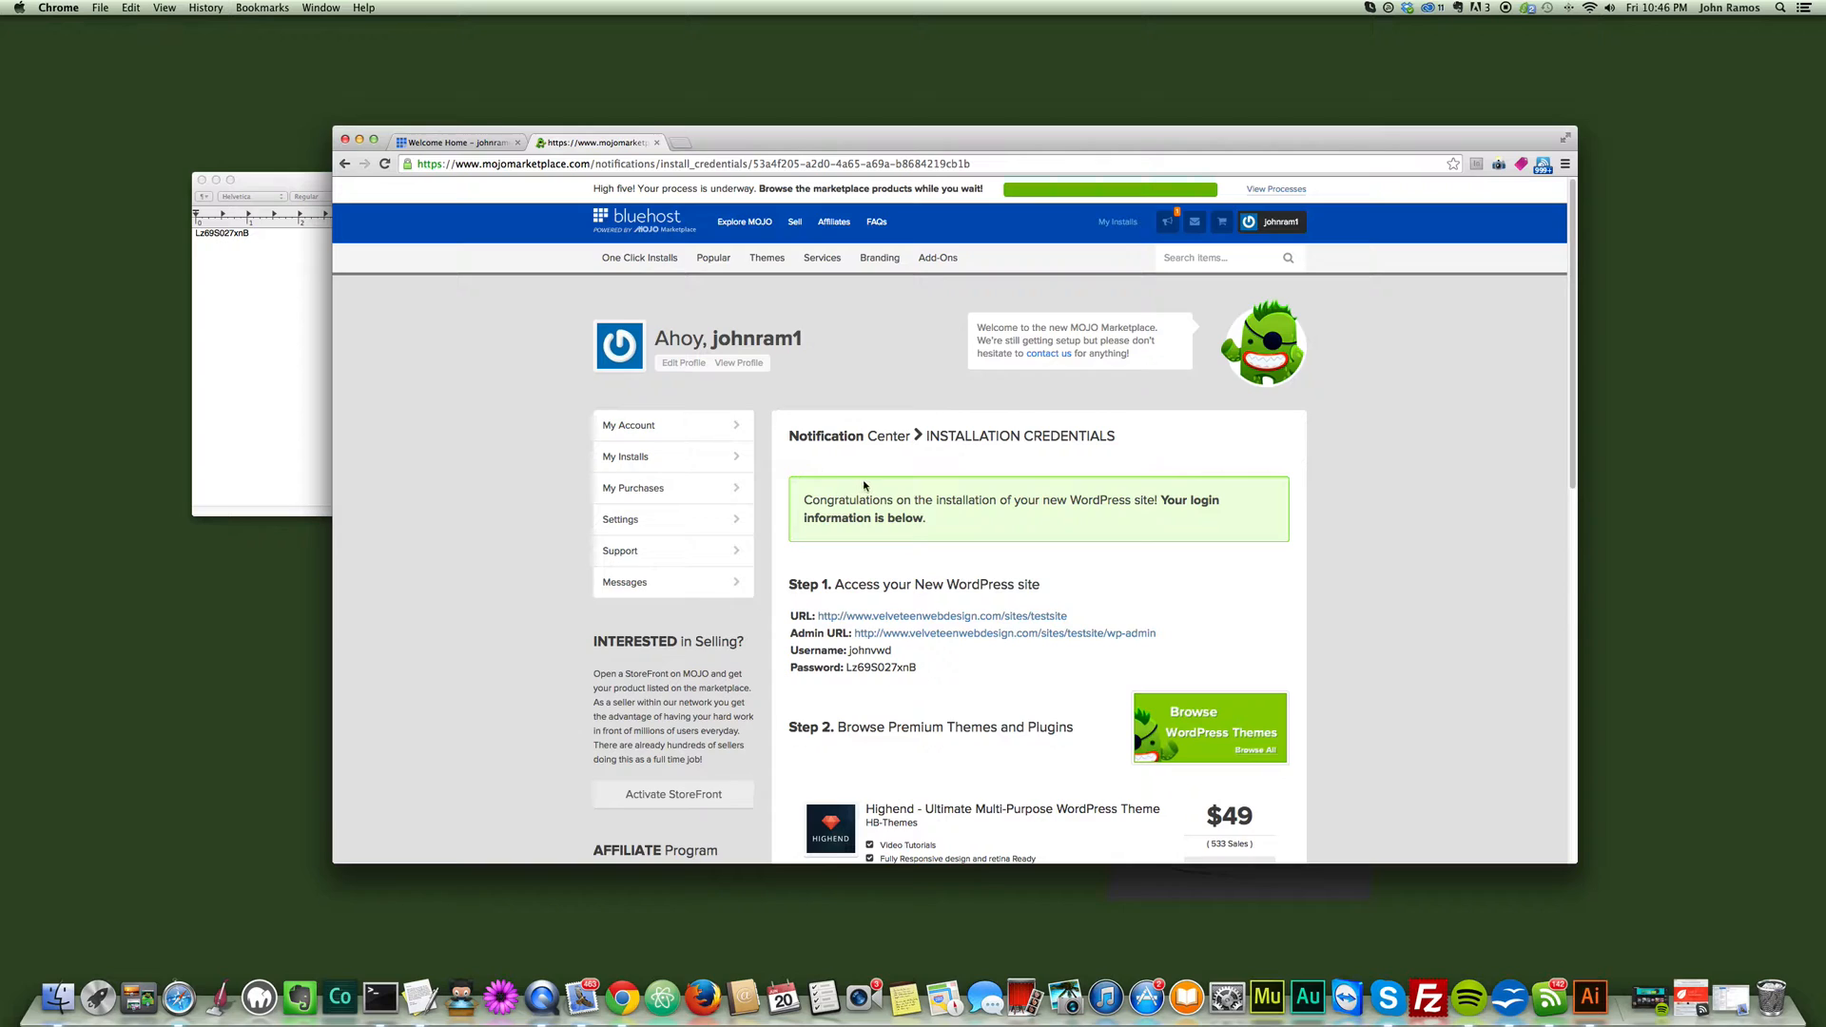
- Copy the site URL, admin URL, username and password from the credentials page and replace the TextEdit note's content with them
scroll(980, 380, down, 3)
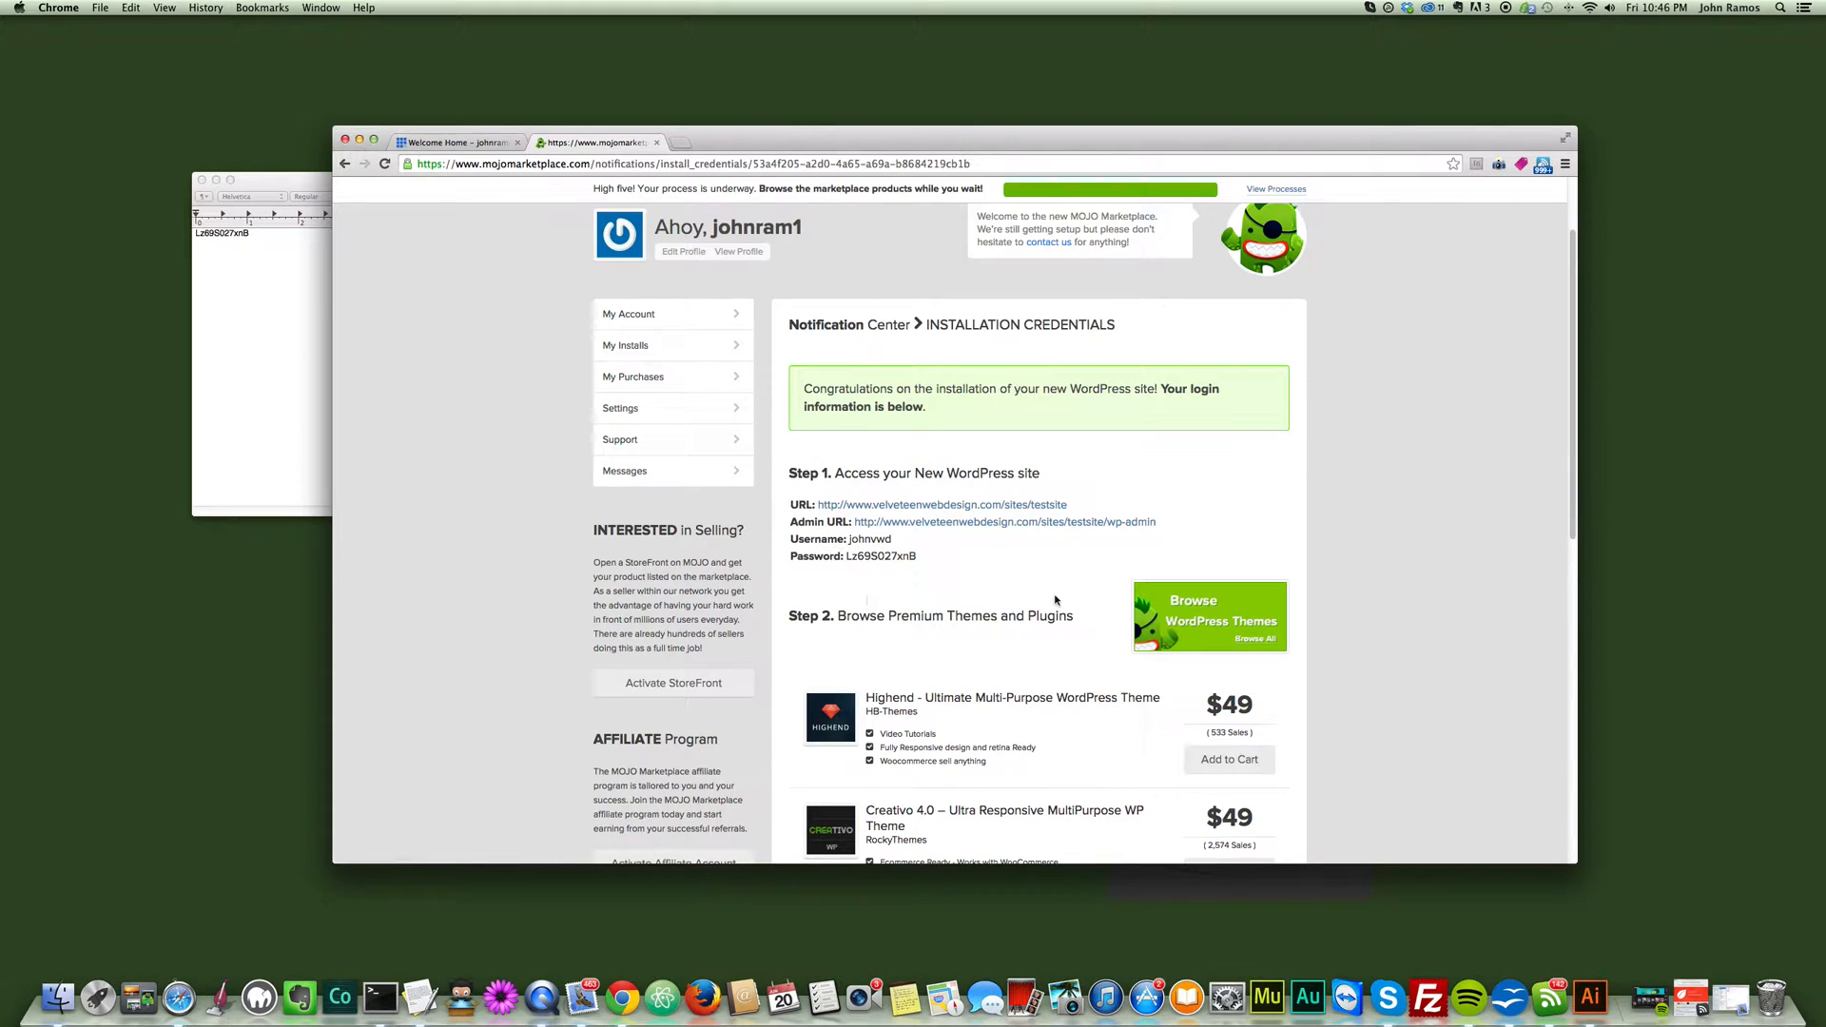
drag(918, 558, 789, 503)
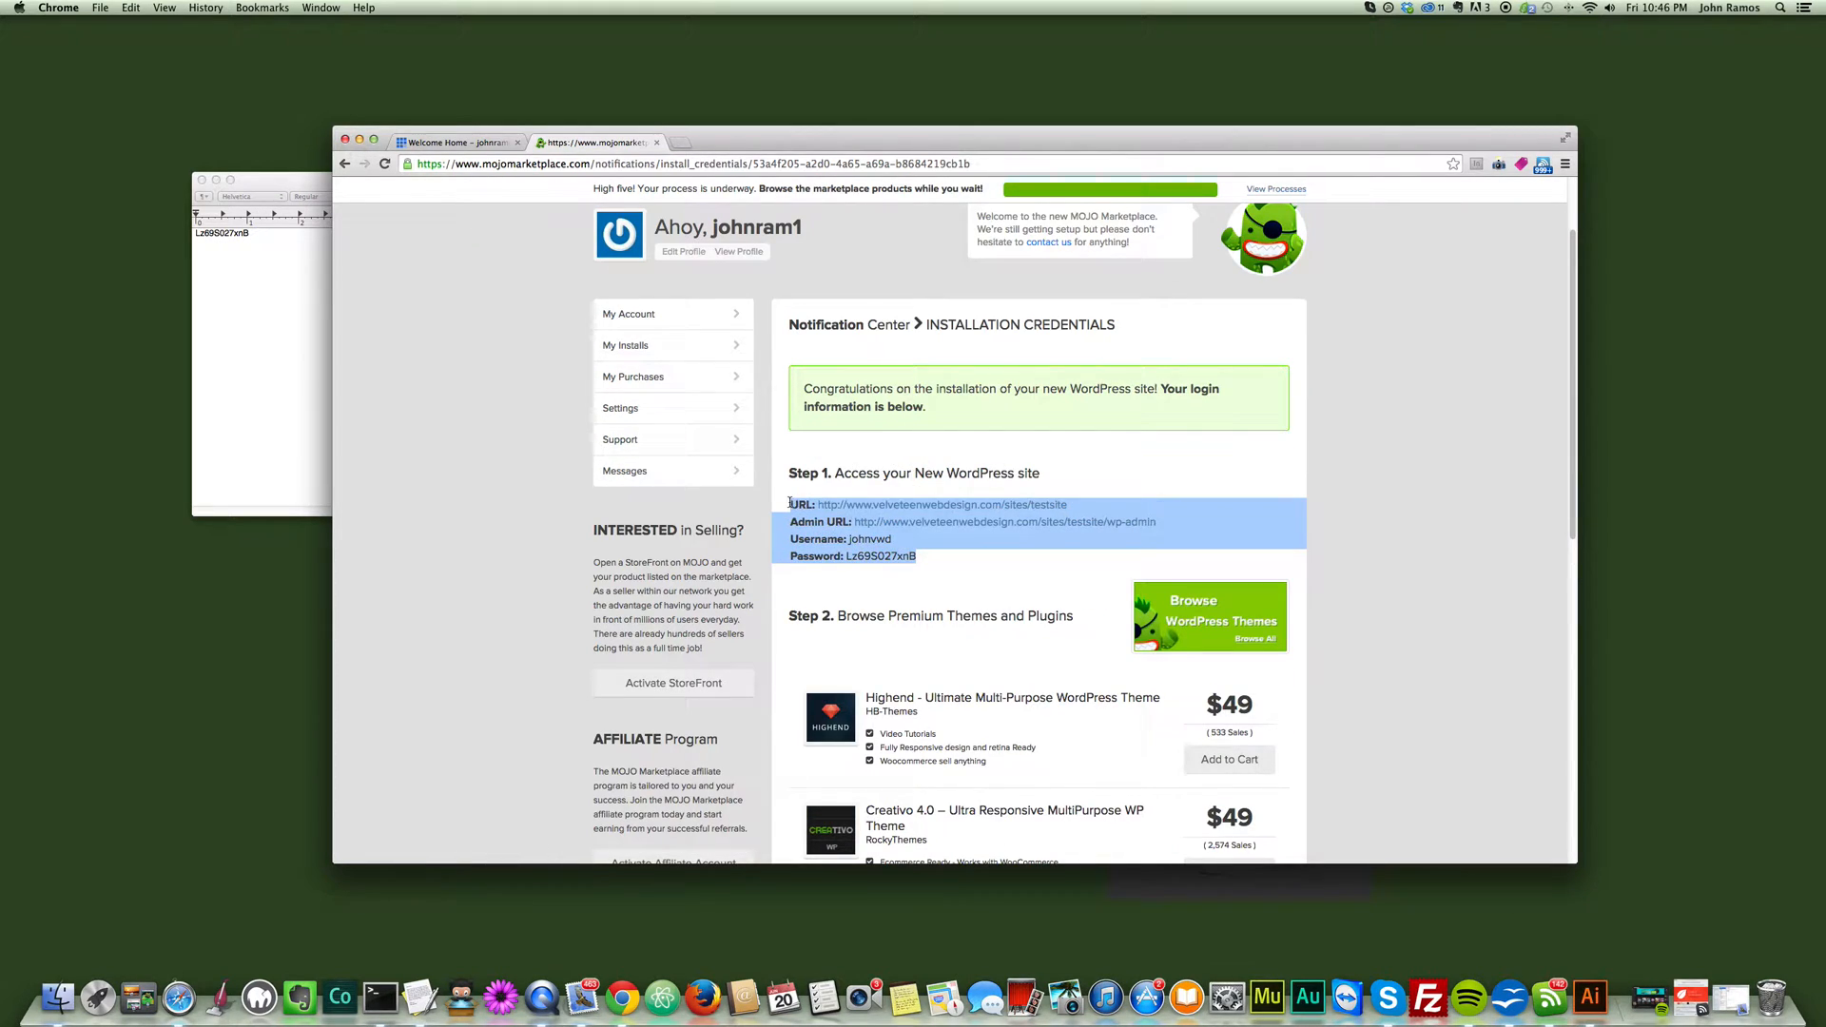
key(super+c)
click(246, 345)
key(super+a)
key(super+v)
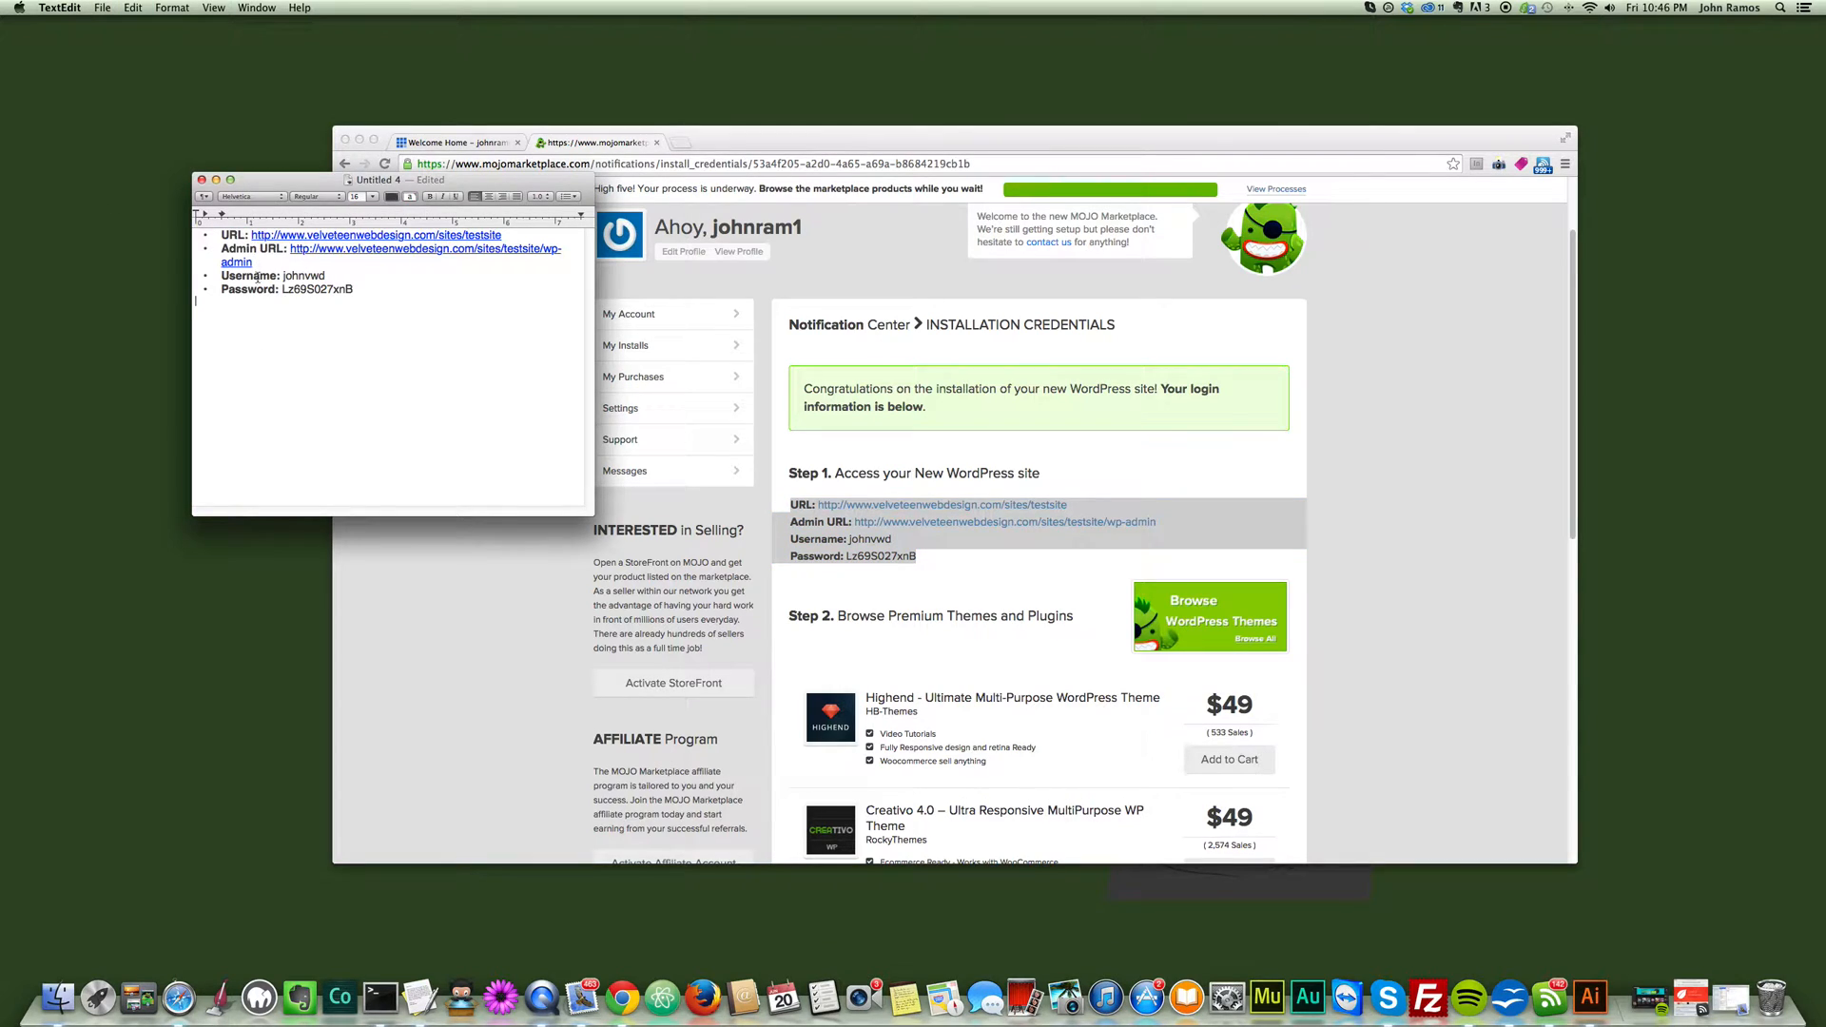
- Switch back to Chrome and load velveteenwebdesign.com/sites/testsite in a new tab
click(898, 478)
click(953, 562)
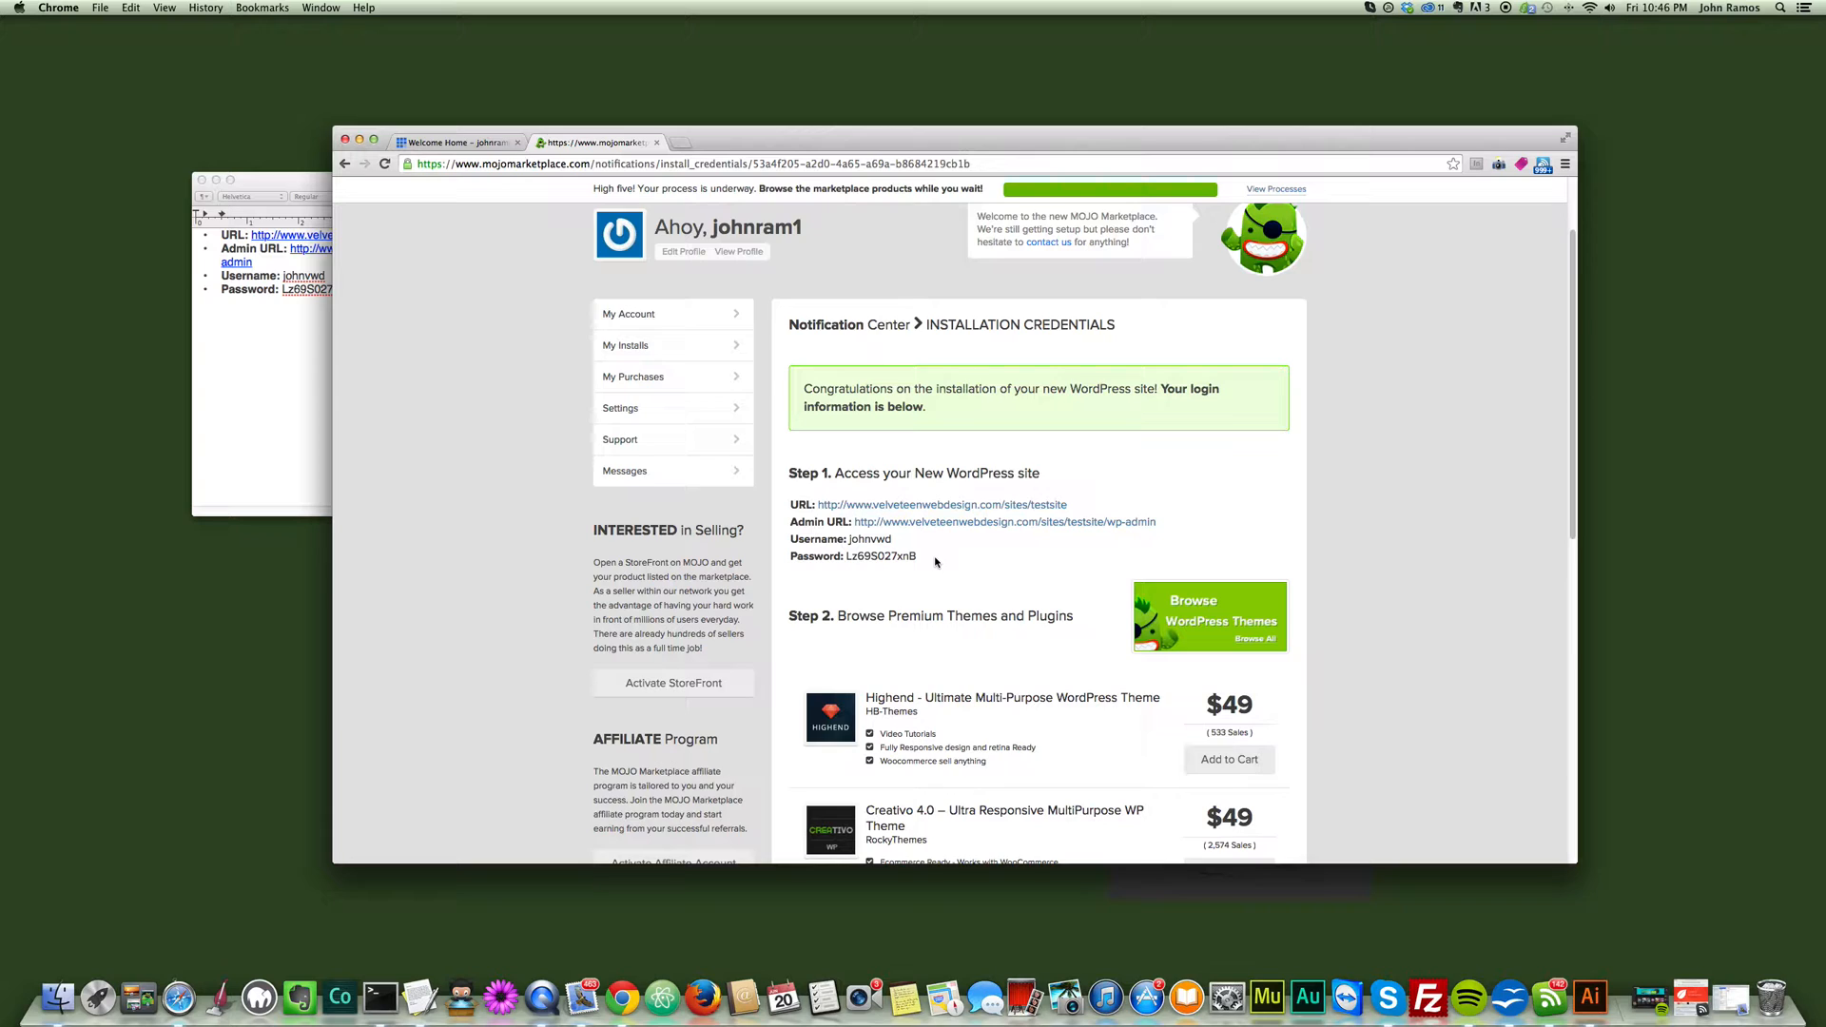
click(682, 143)
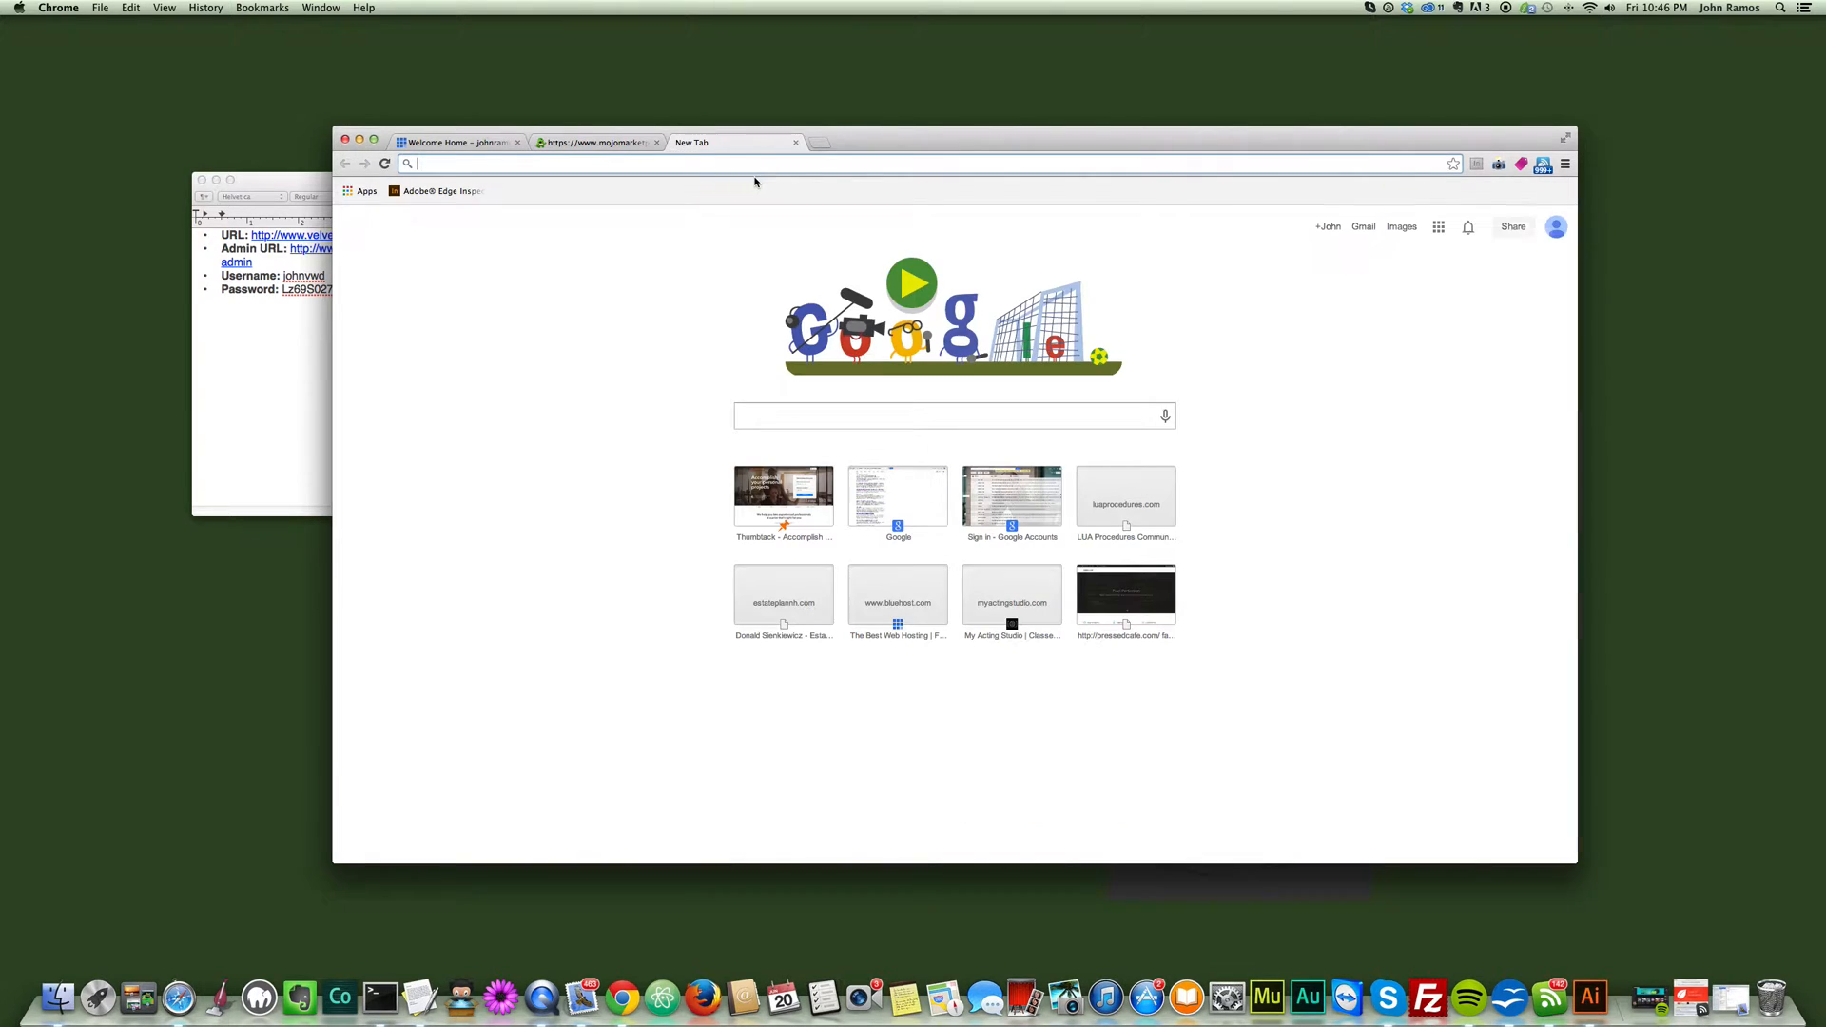
text(velveteenwebdesign.com)
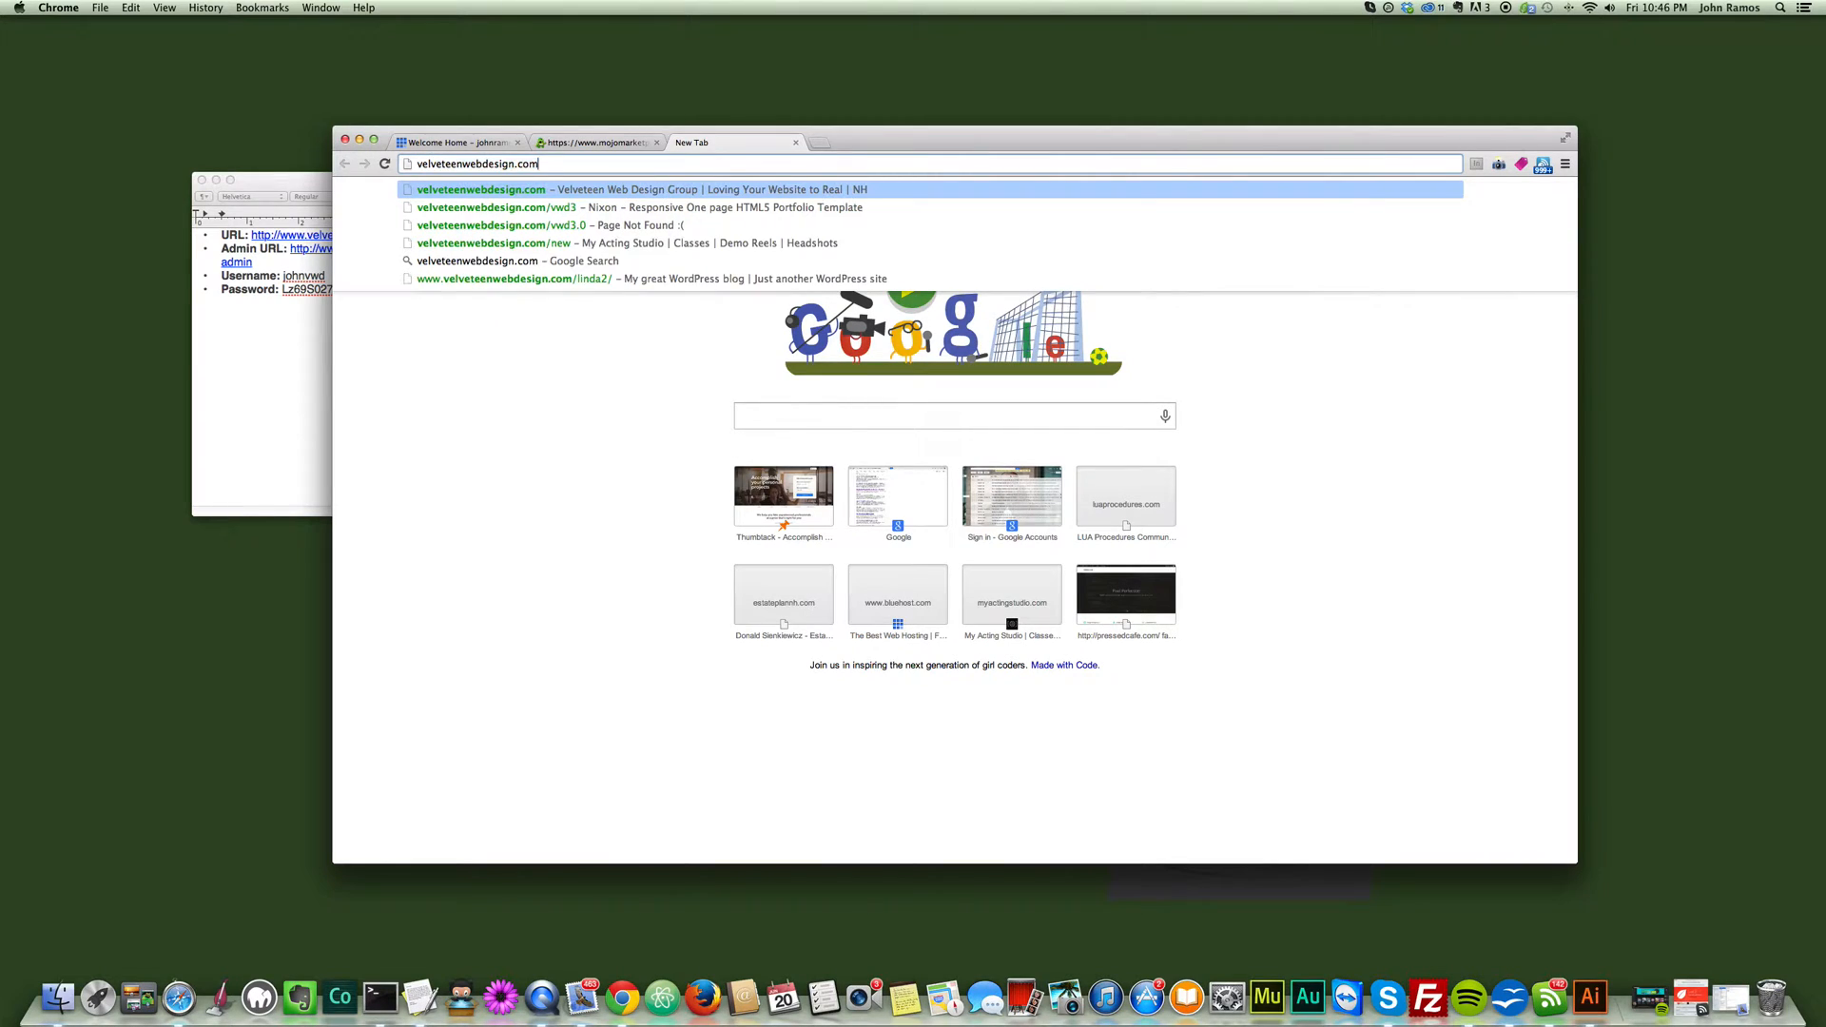
text(/sites/)
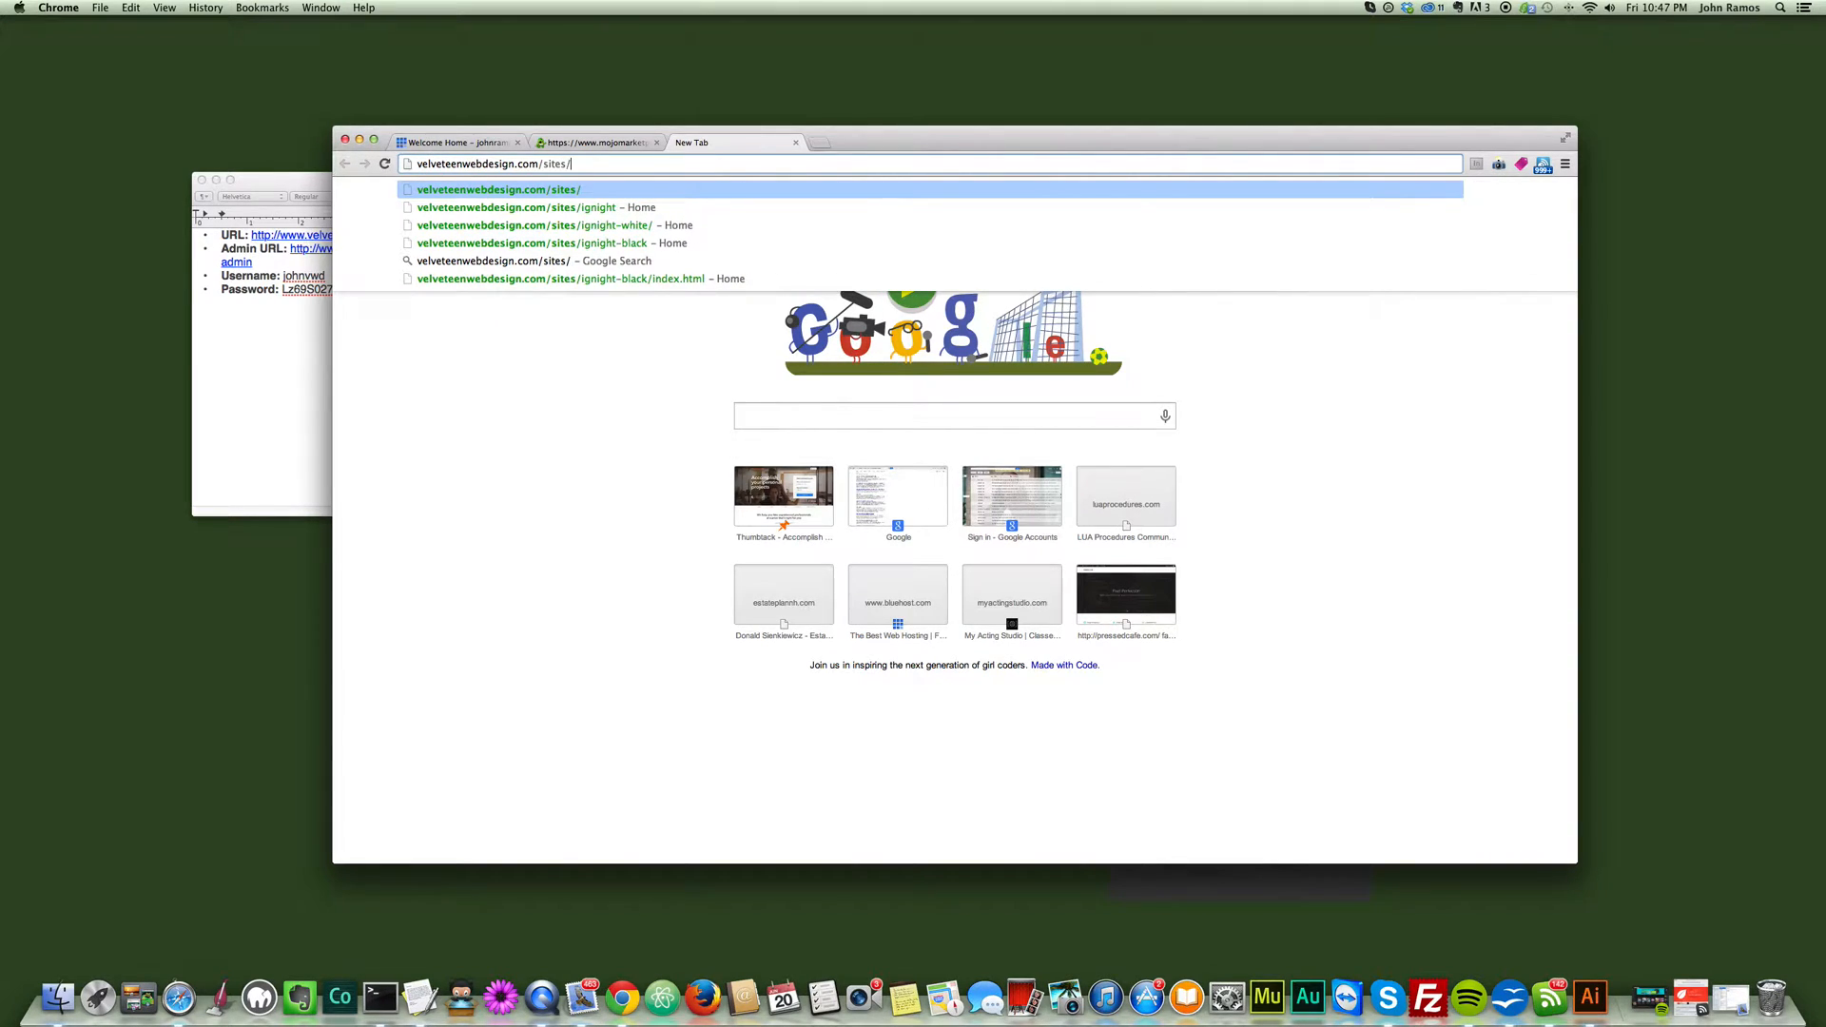
text(testsite)
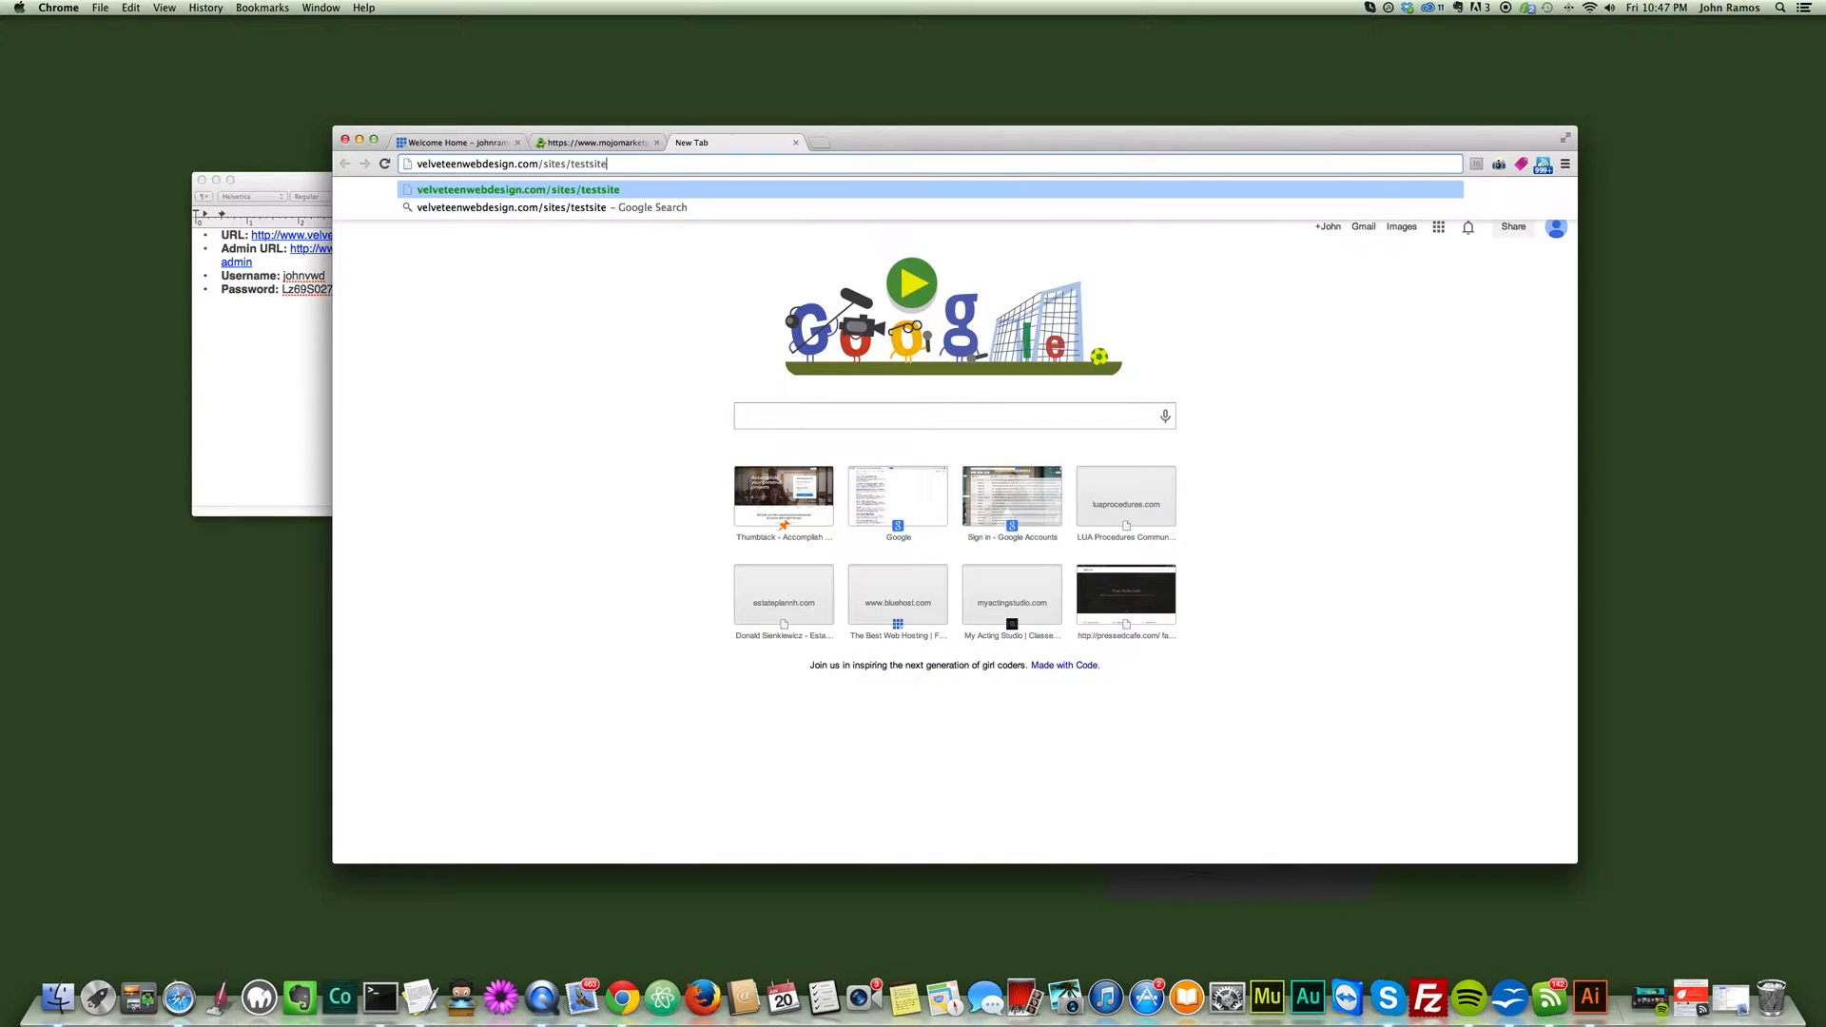
key(Return)
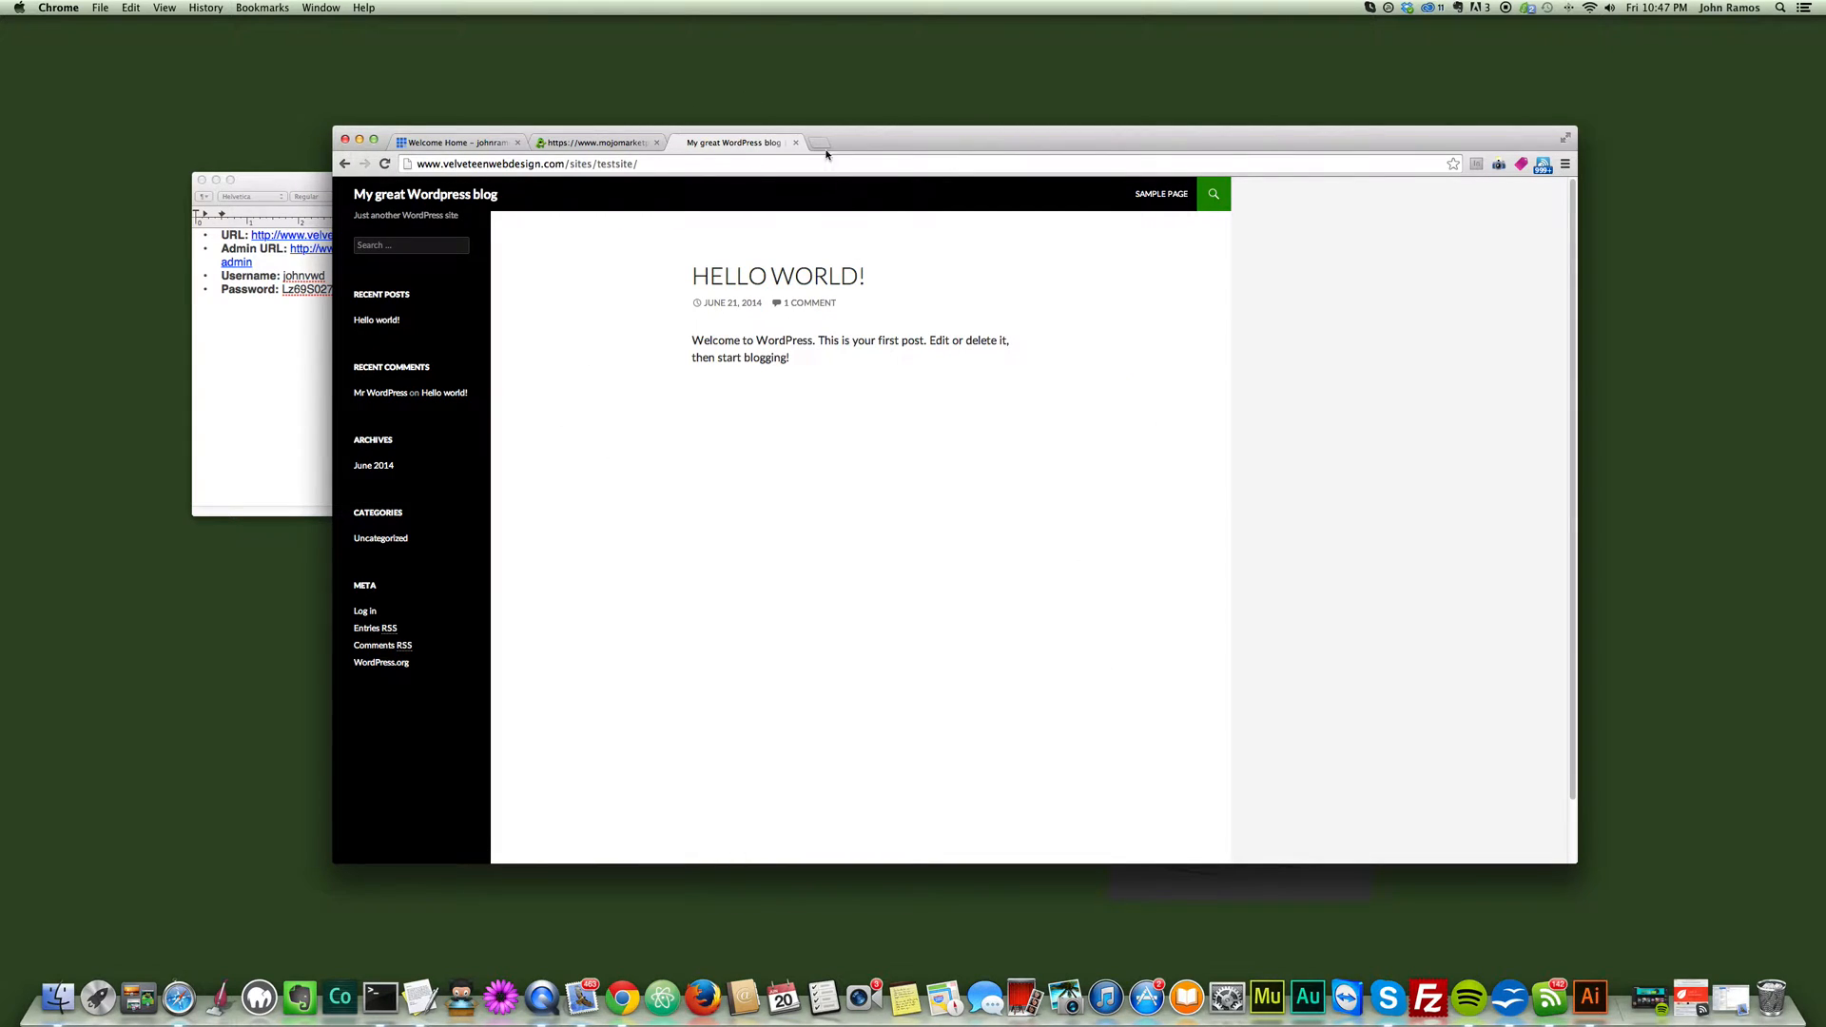
- Open the new site's admin login page by adding wp-admin to the testsite address
click(742, 164)
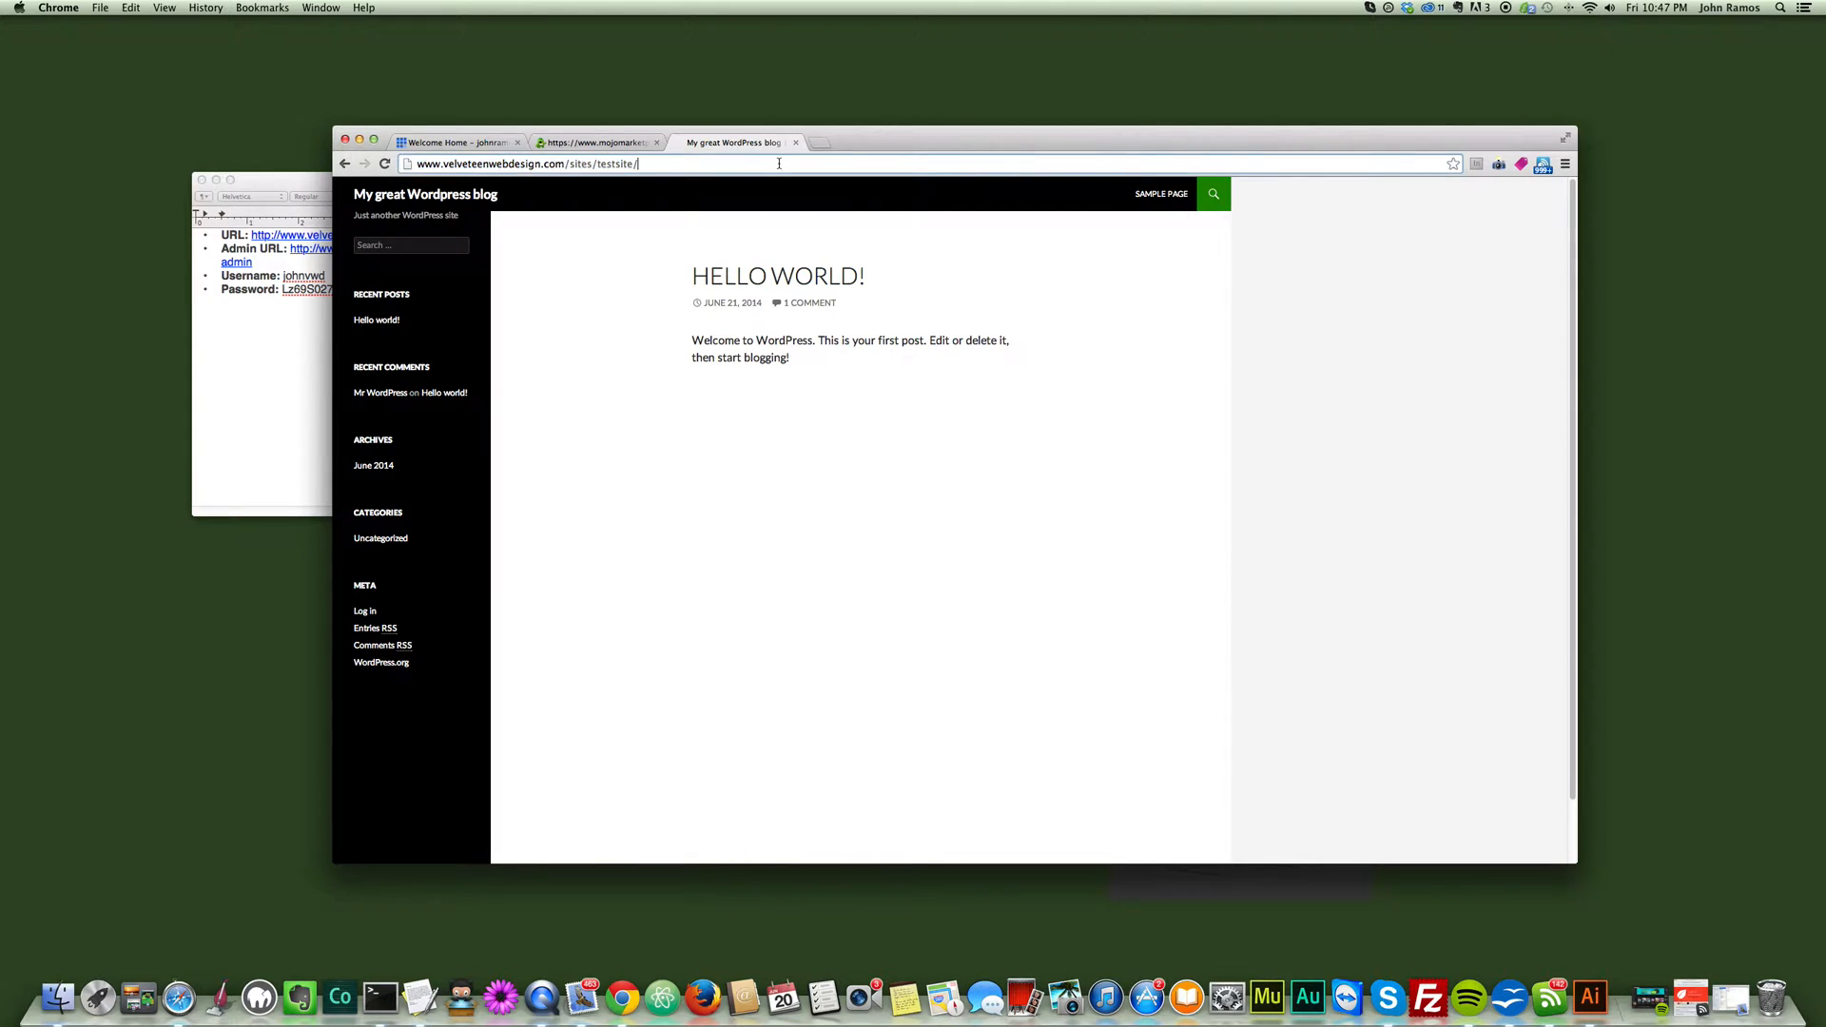
text(wp-a)
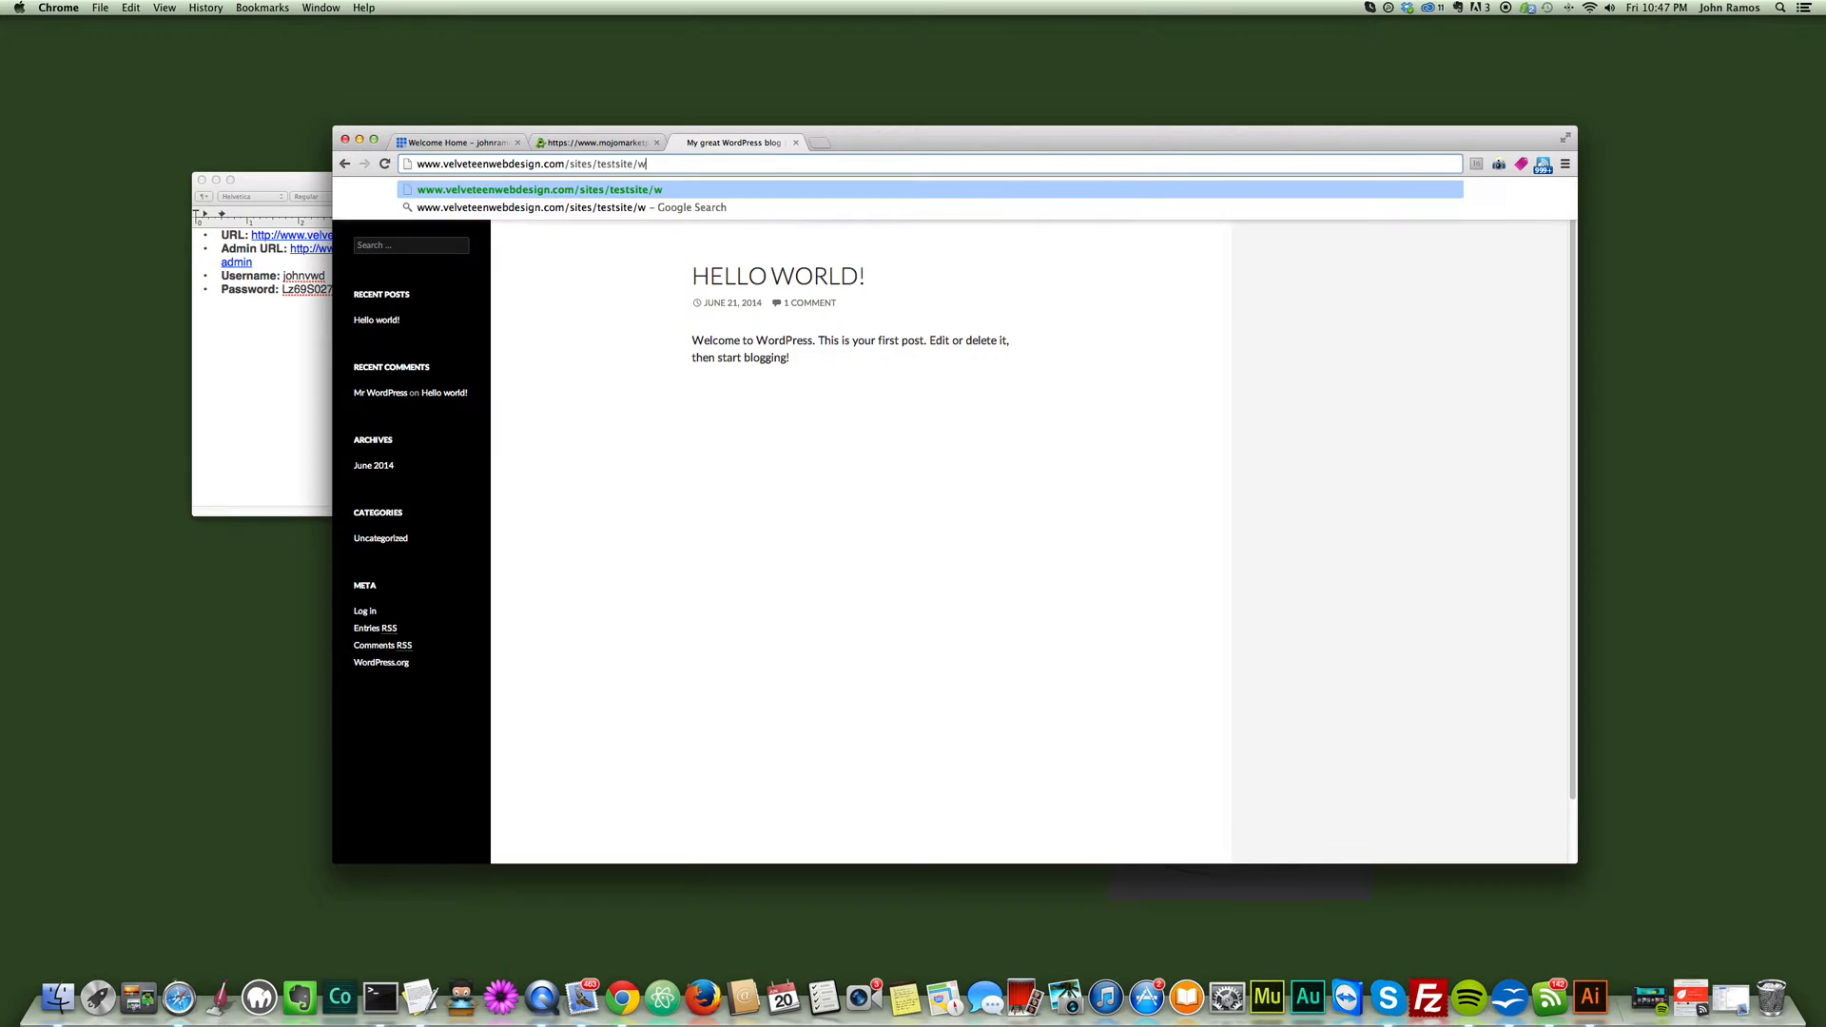
text(dmin)
key(Return)
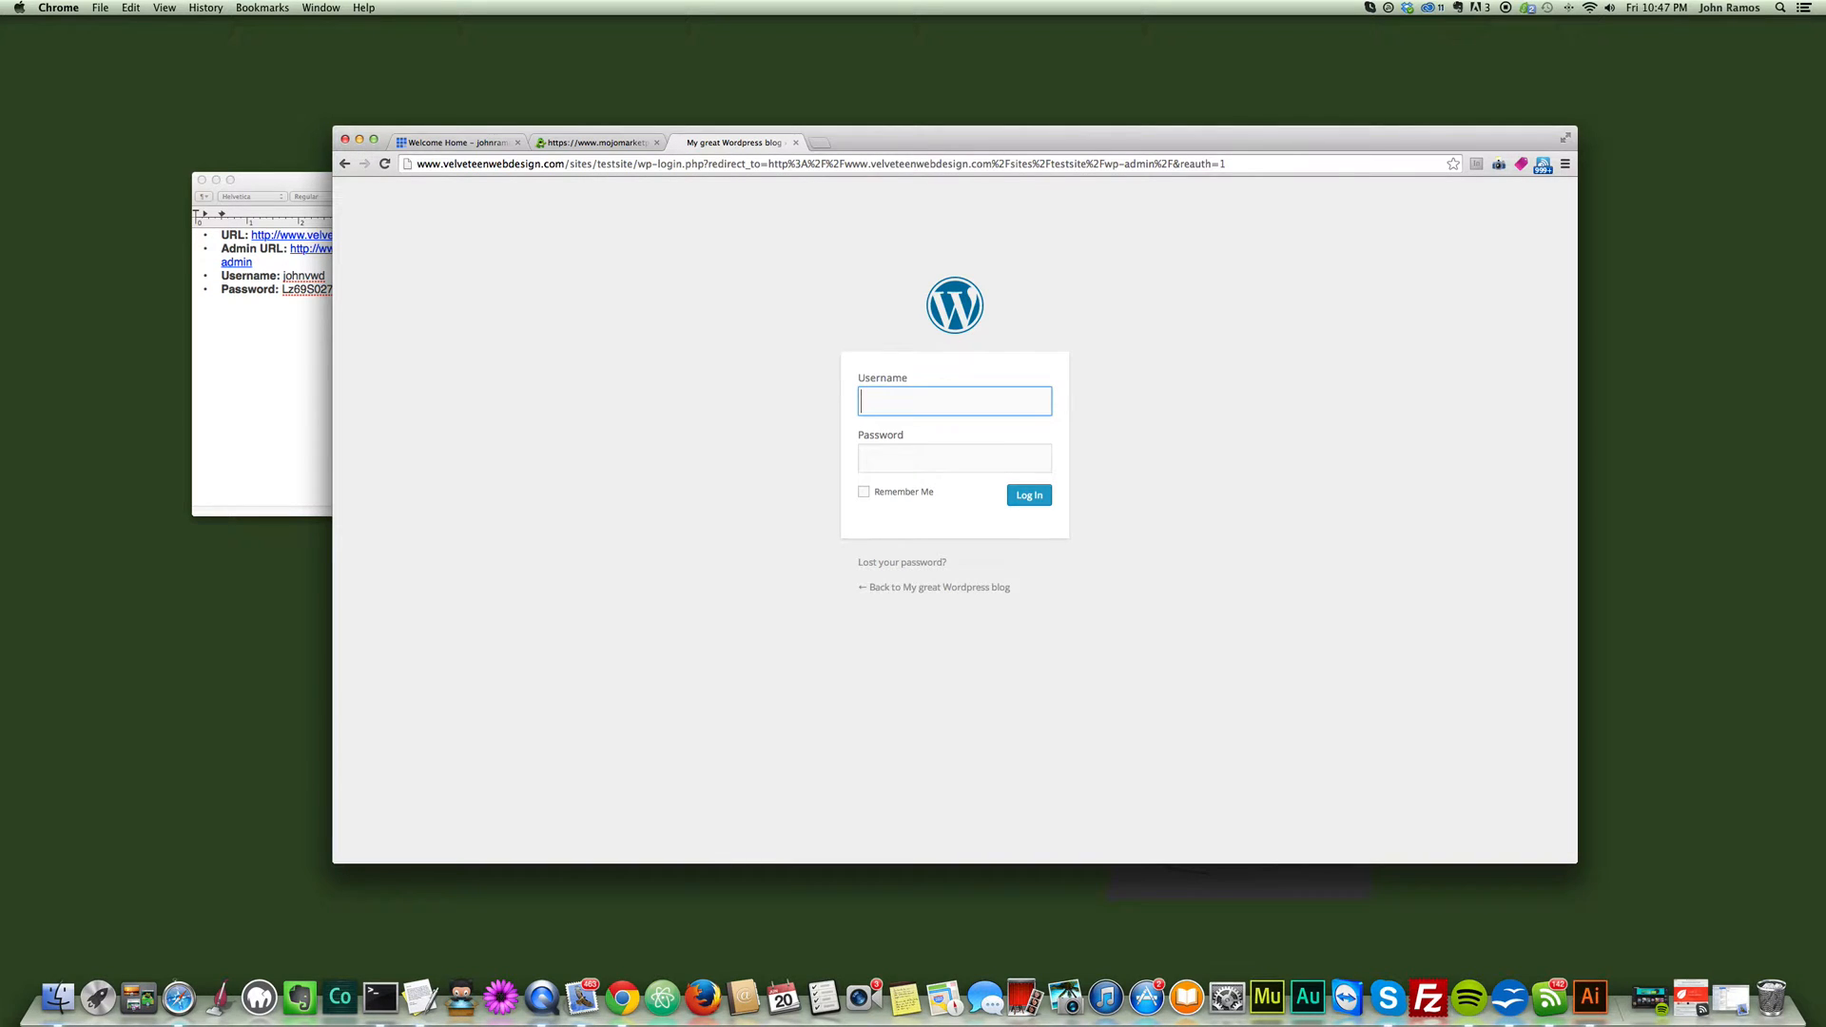
- Copy the username from the TextEdit note and paste it into the WordPress login form's username field in Chrome
click(313, 200)
double_click(300, 274)
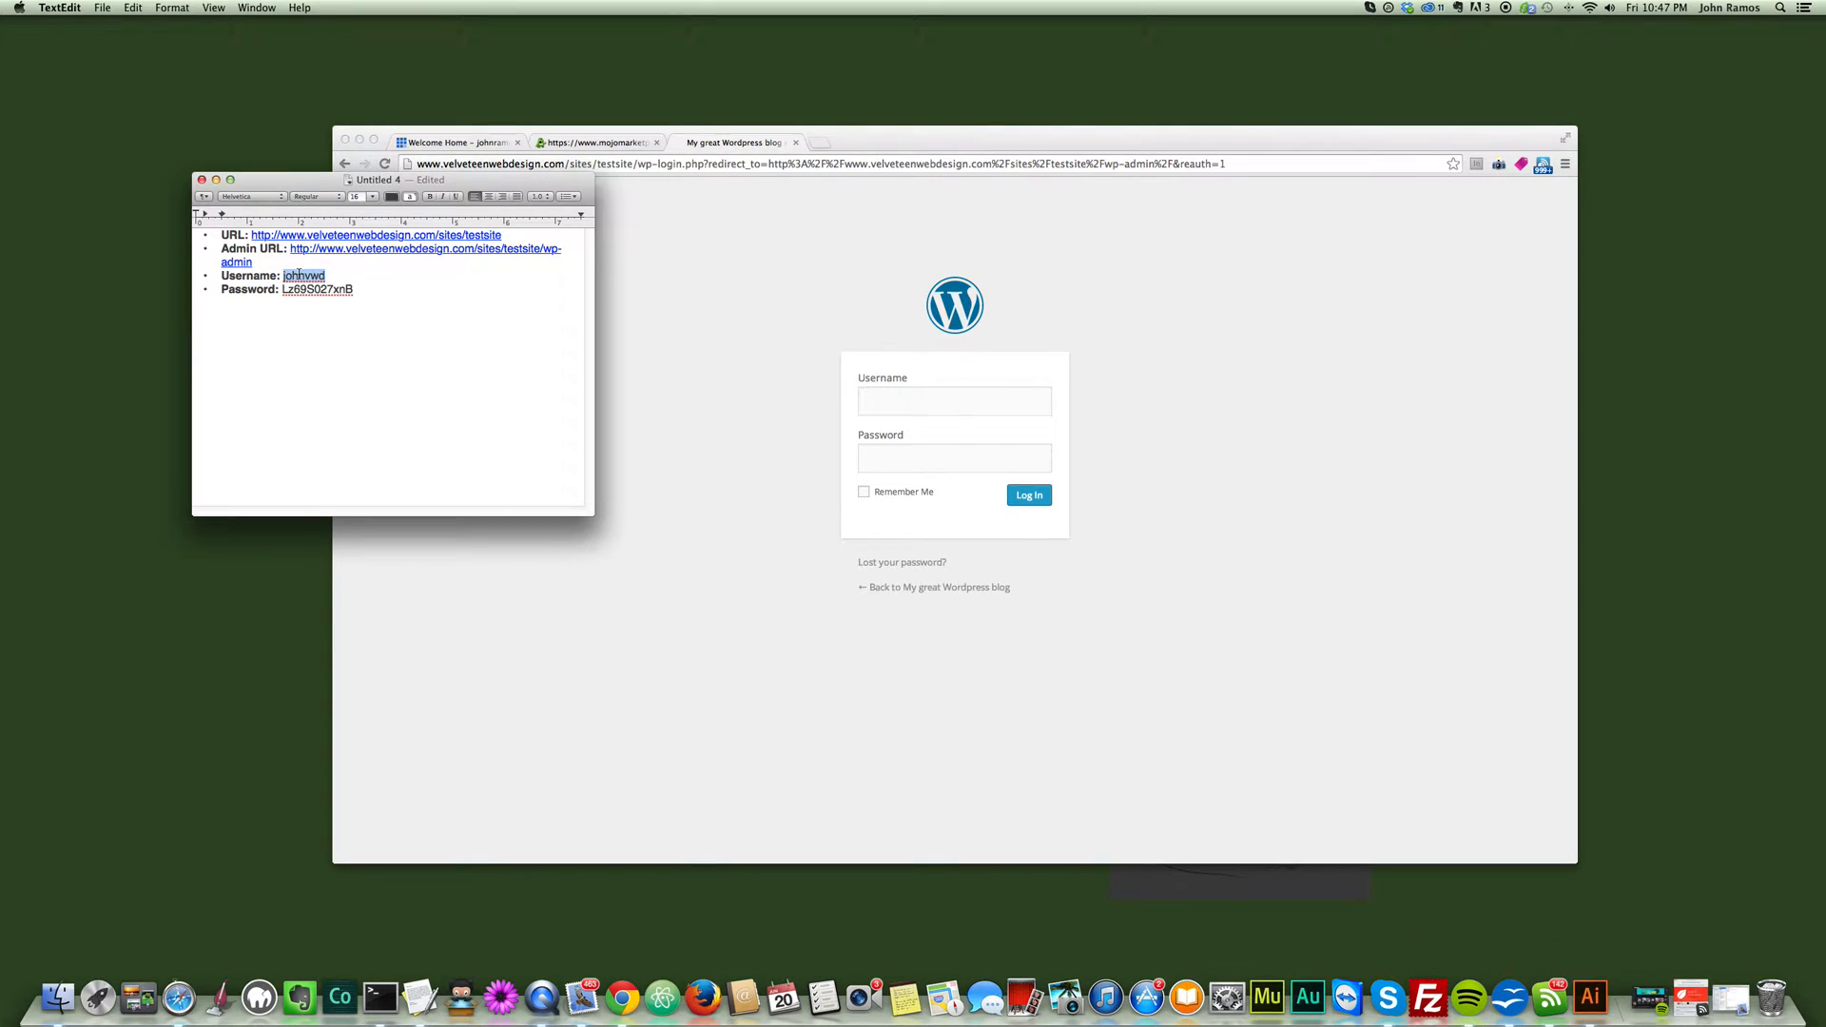
key(super+c)
click(903, 407)
key(super+v)
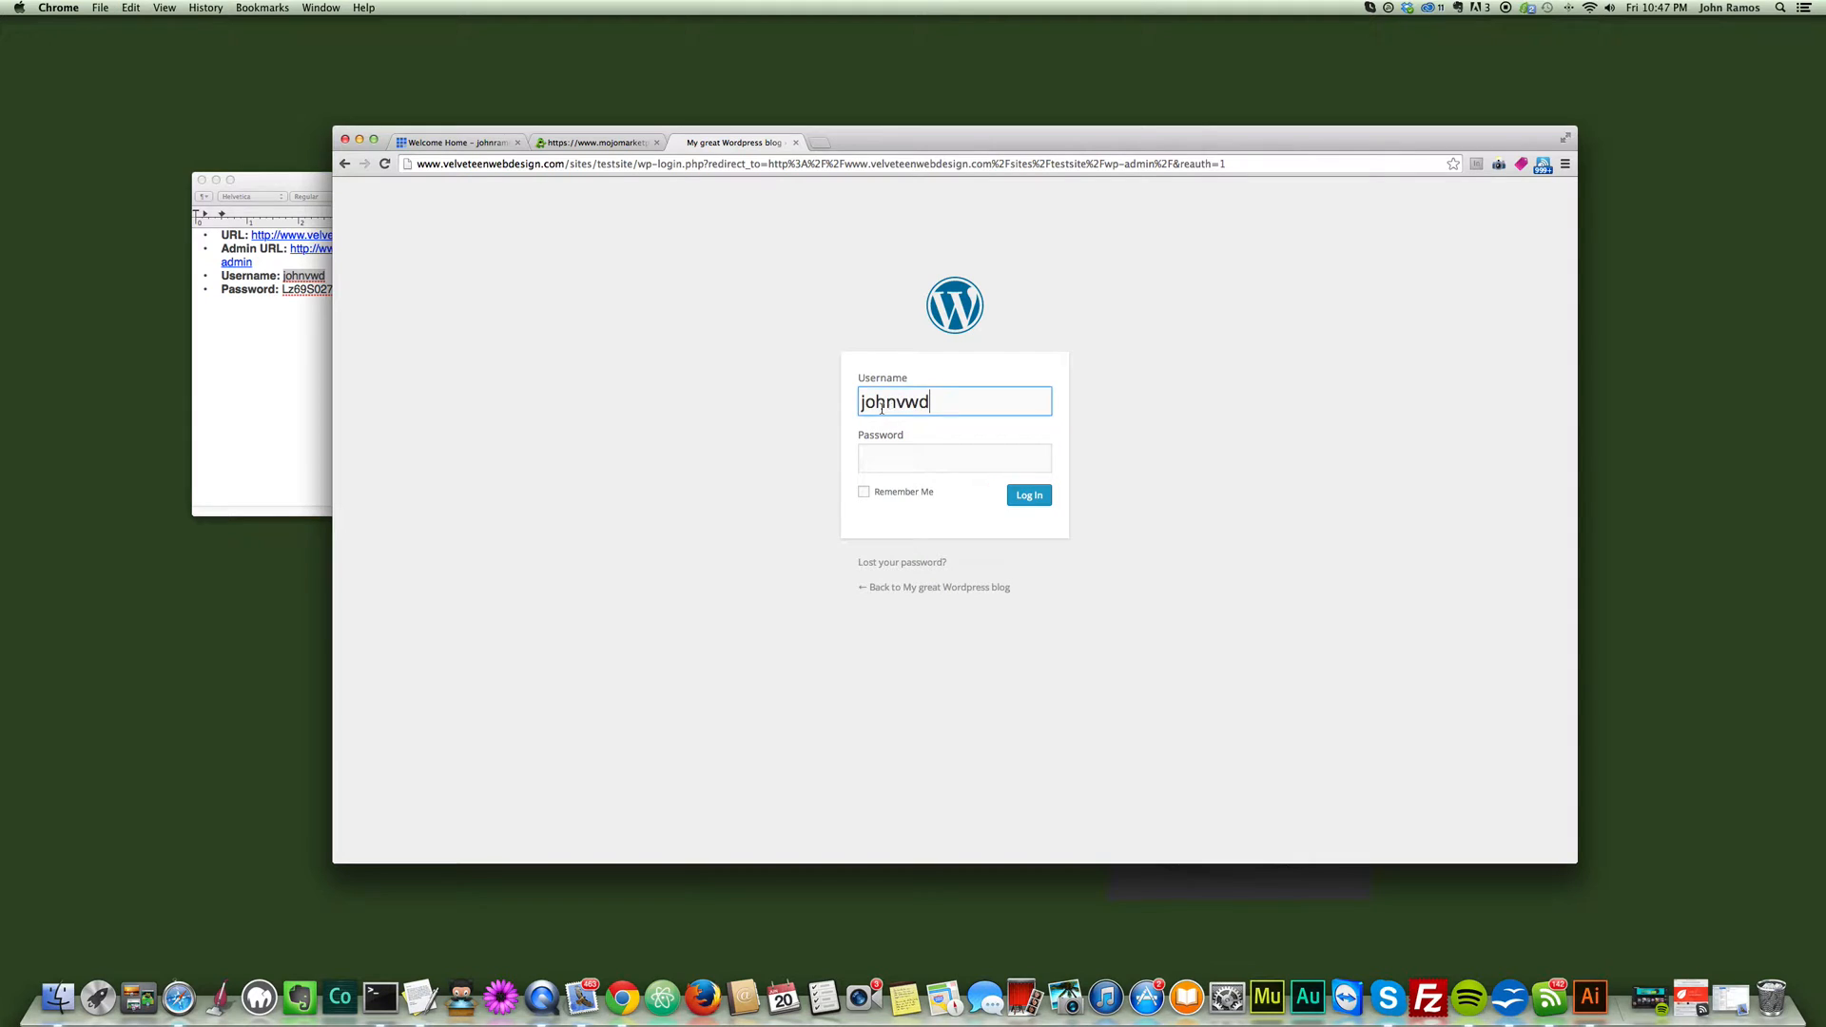
- Copy the password from the TextEdit note into the login form's password field in Chrome and log in to WordPress
click(300, 319)
double_click(304, 289)
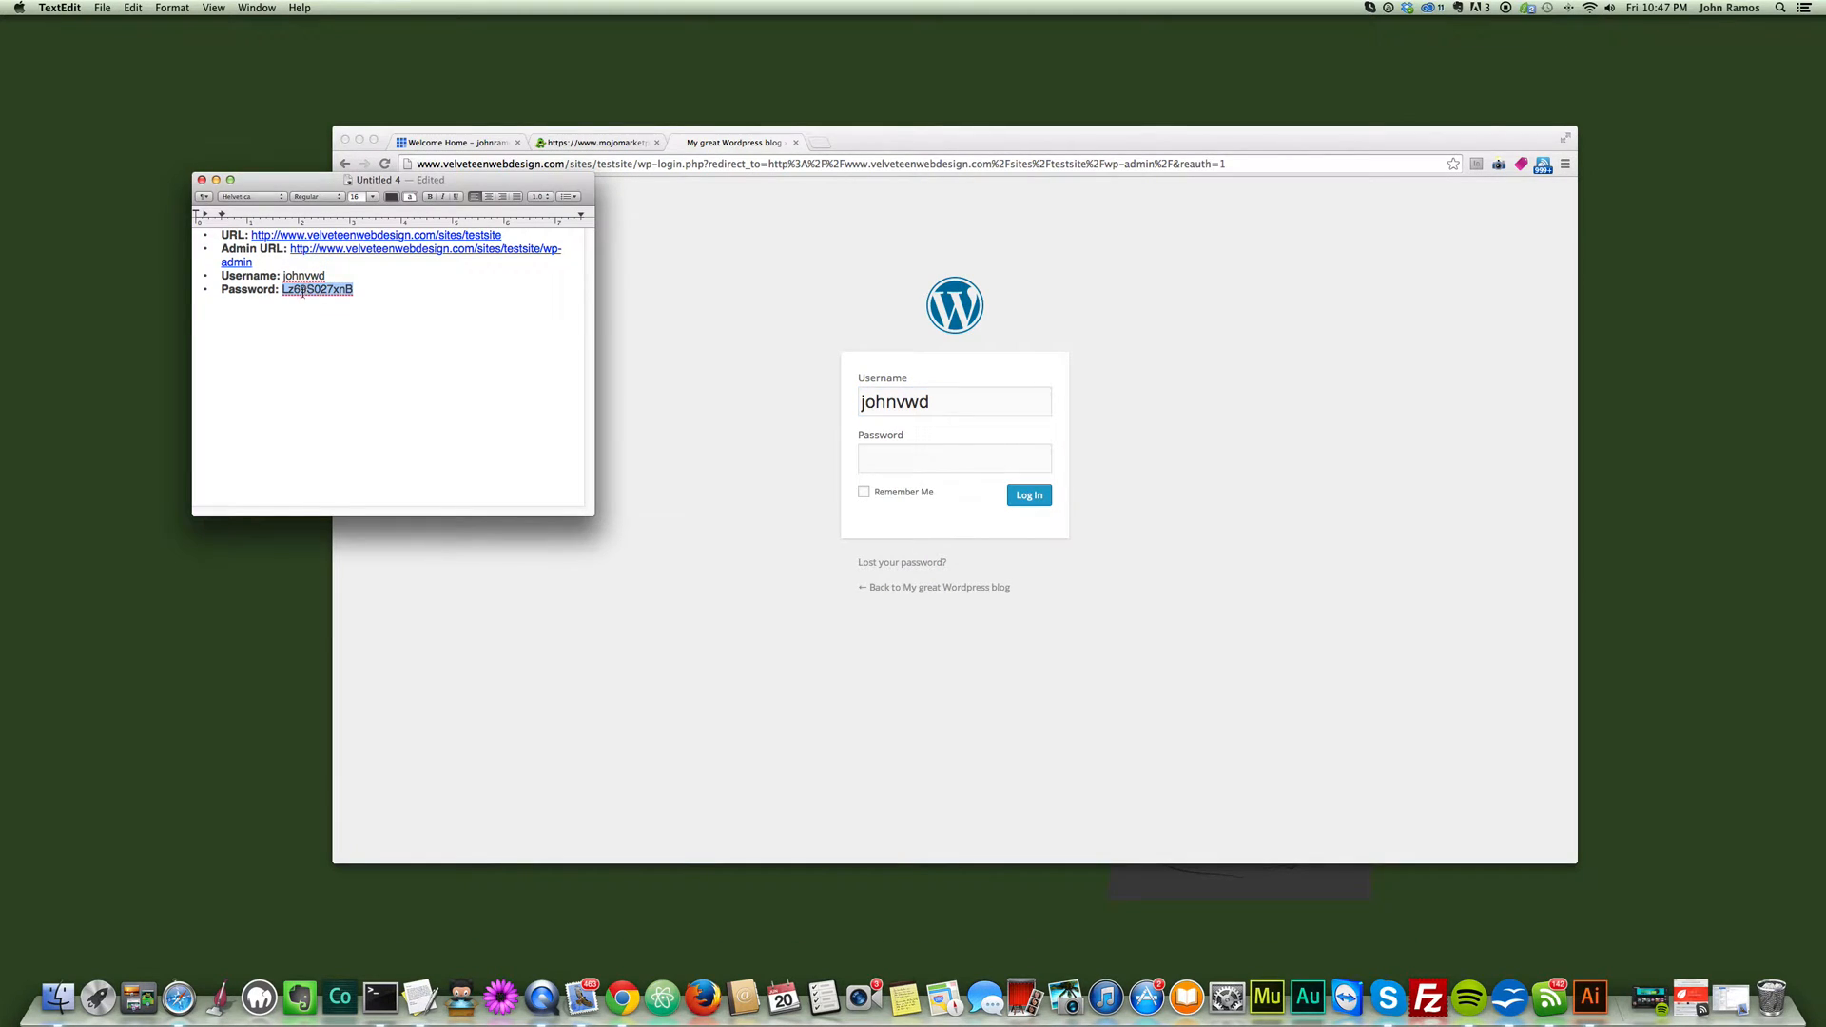
key(super+c)
click(881, 453)
click(928, 471)
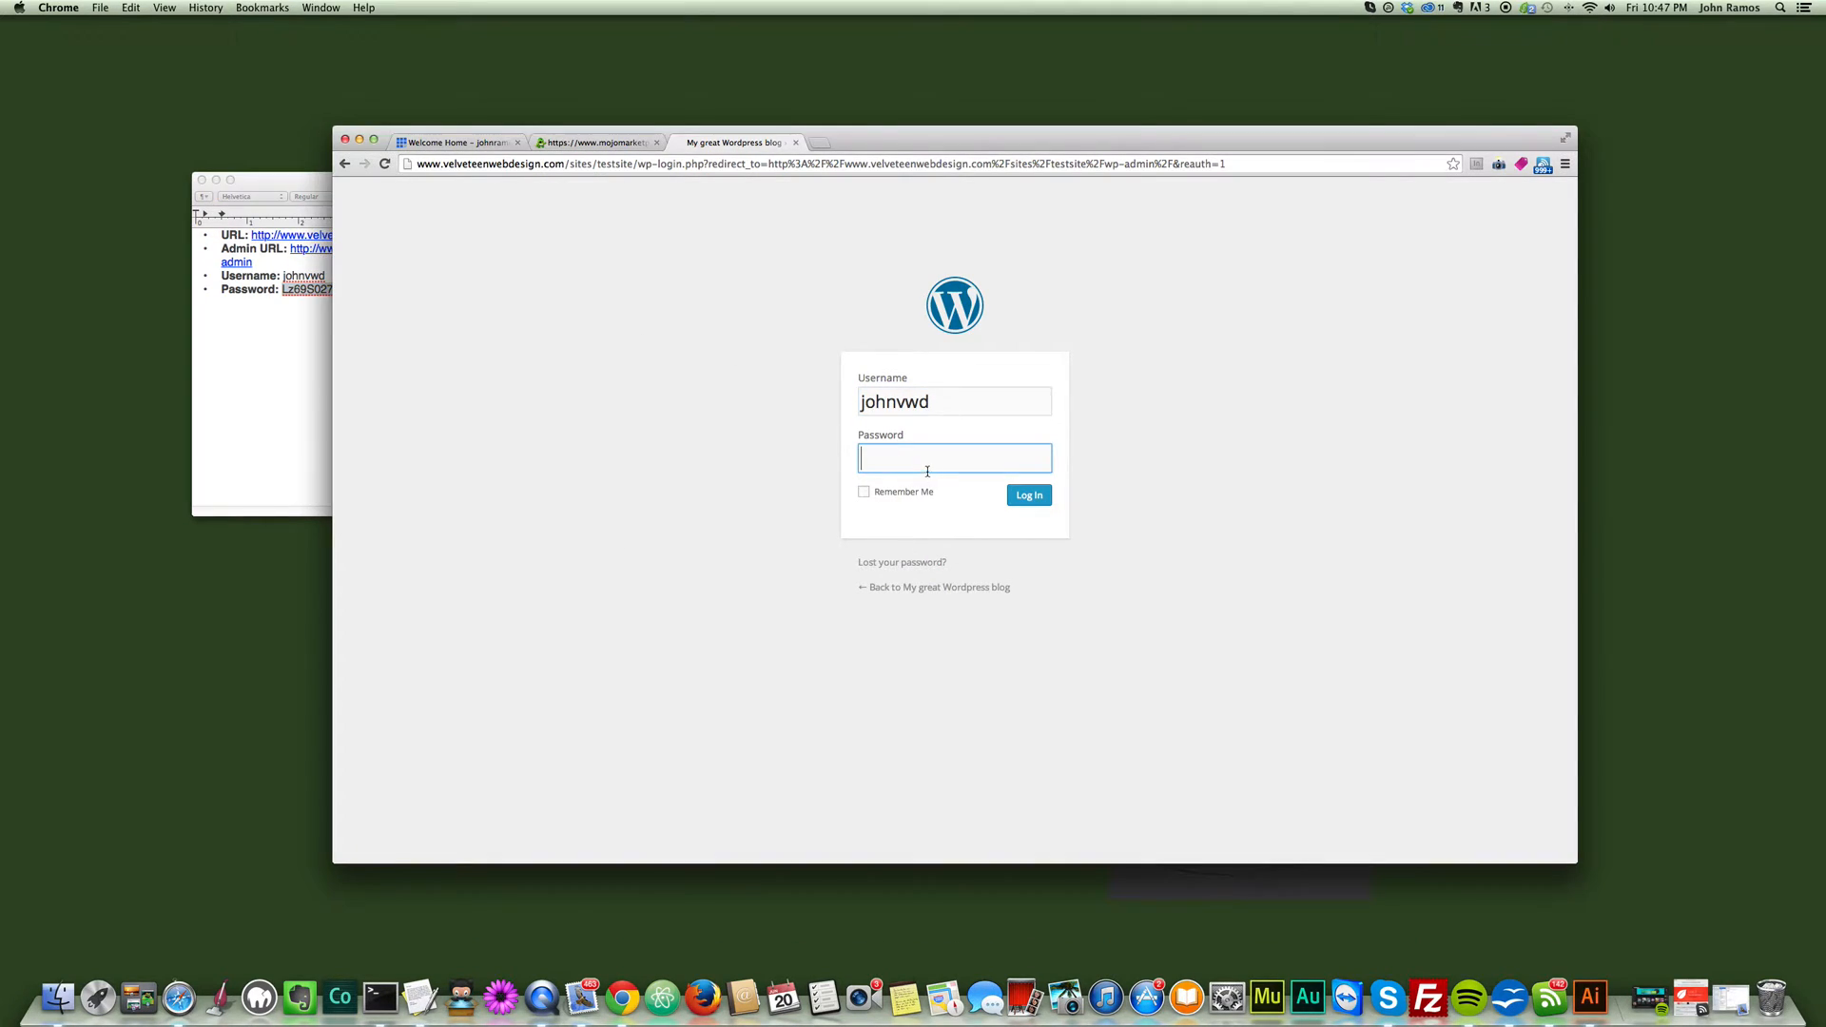
key(super+v)
click(949, 404)
click(938, 455)
click(952, 400)
click(943, 456)
click(1029, 498)
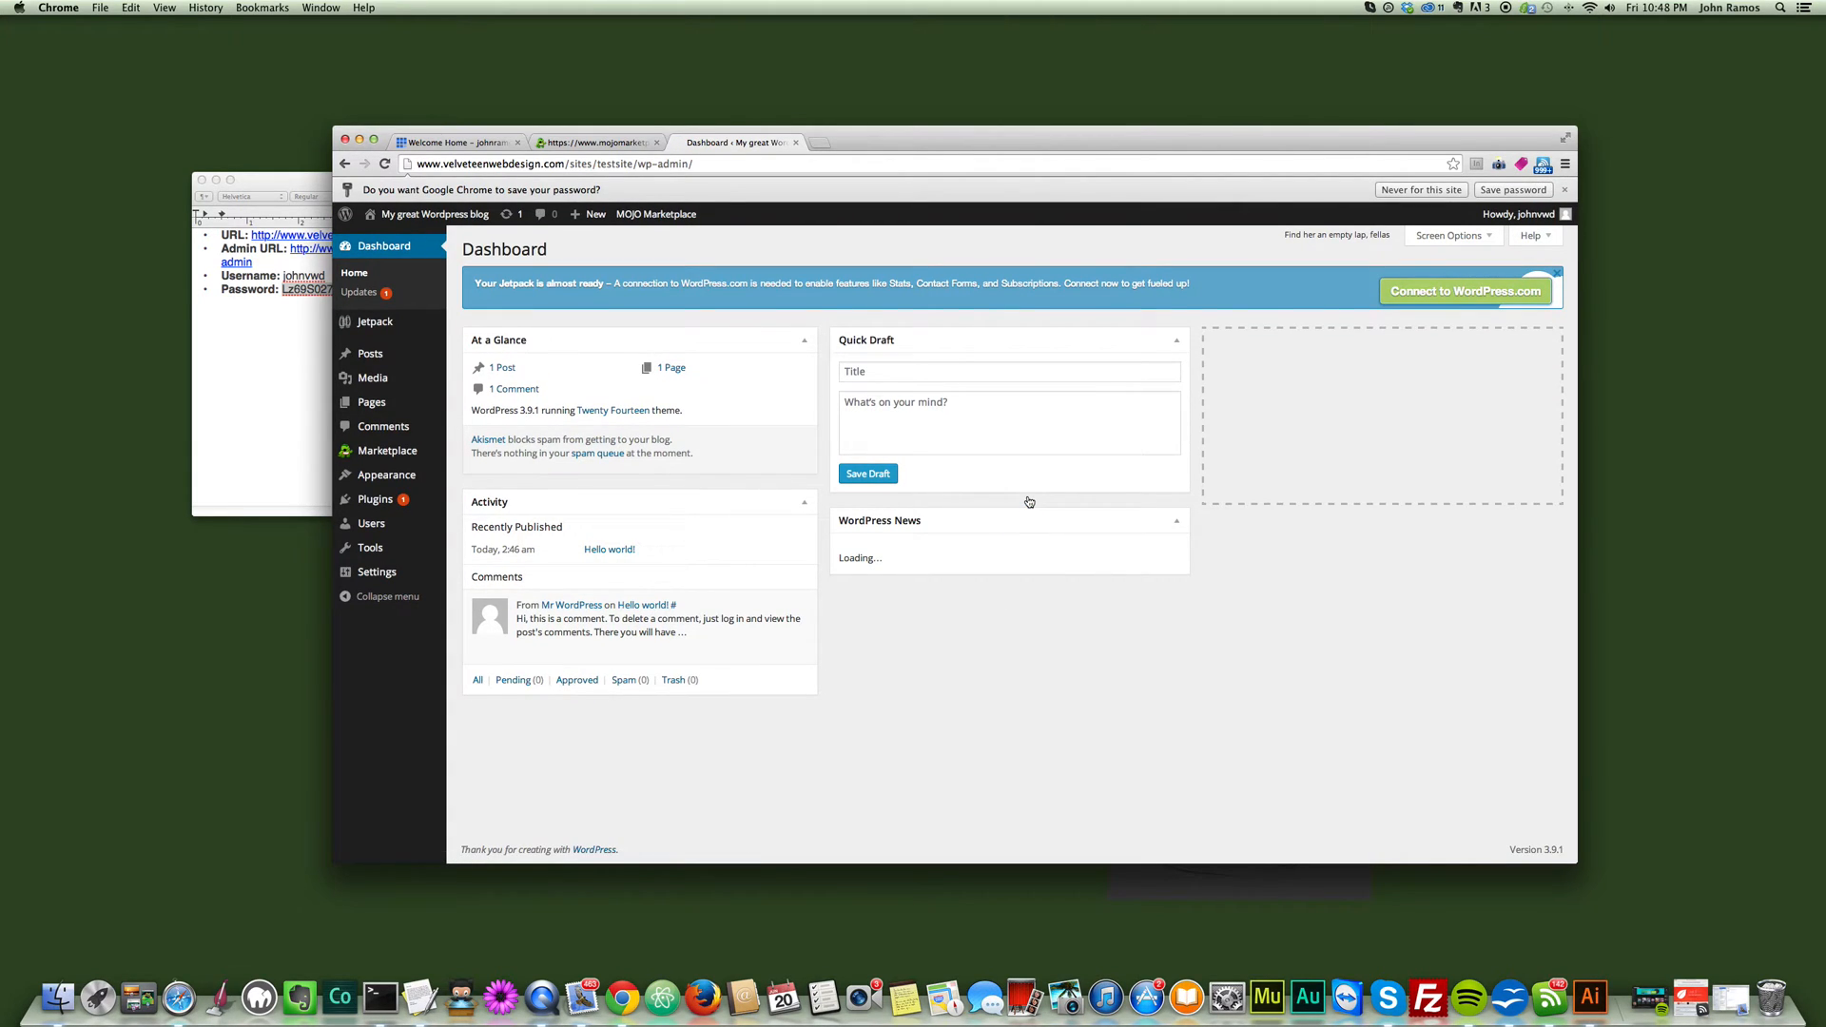
drag(880, 150, 886, 142)
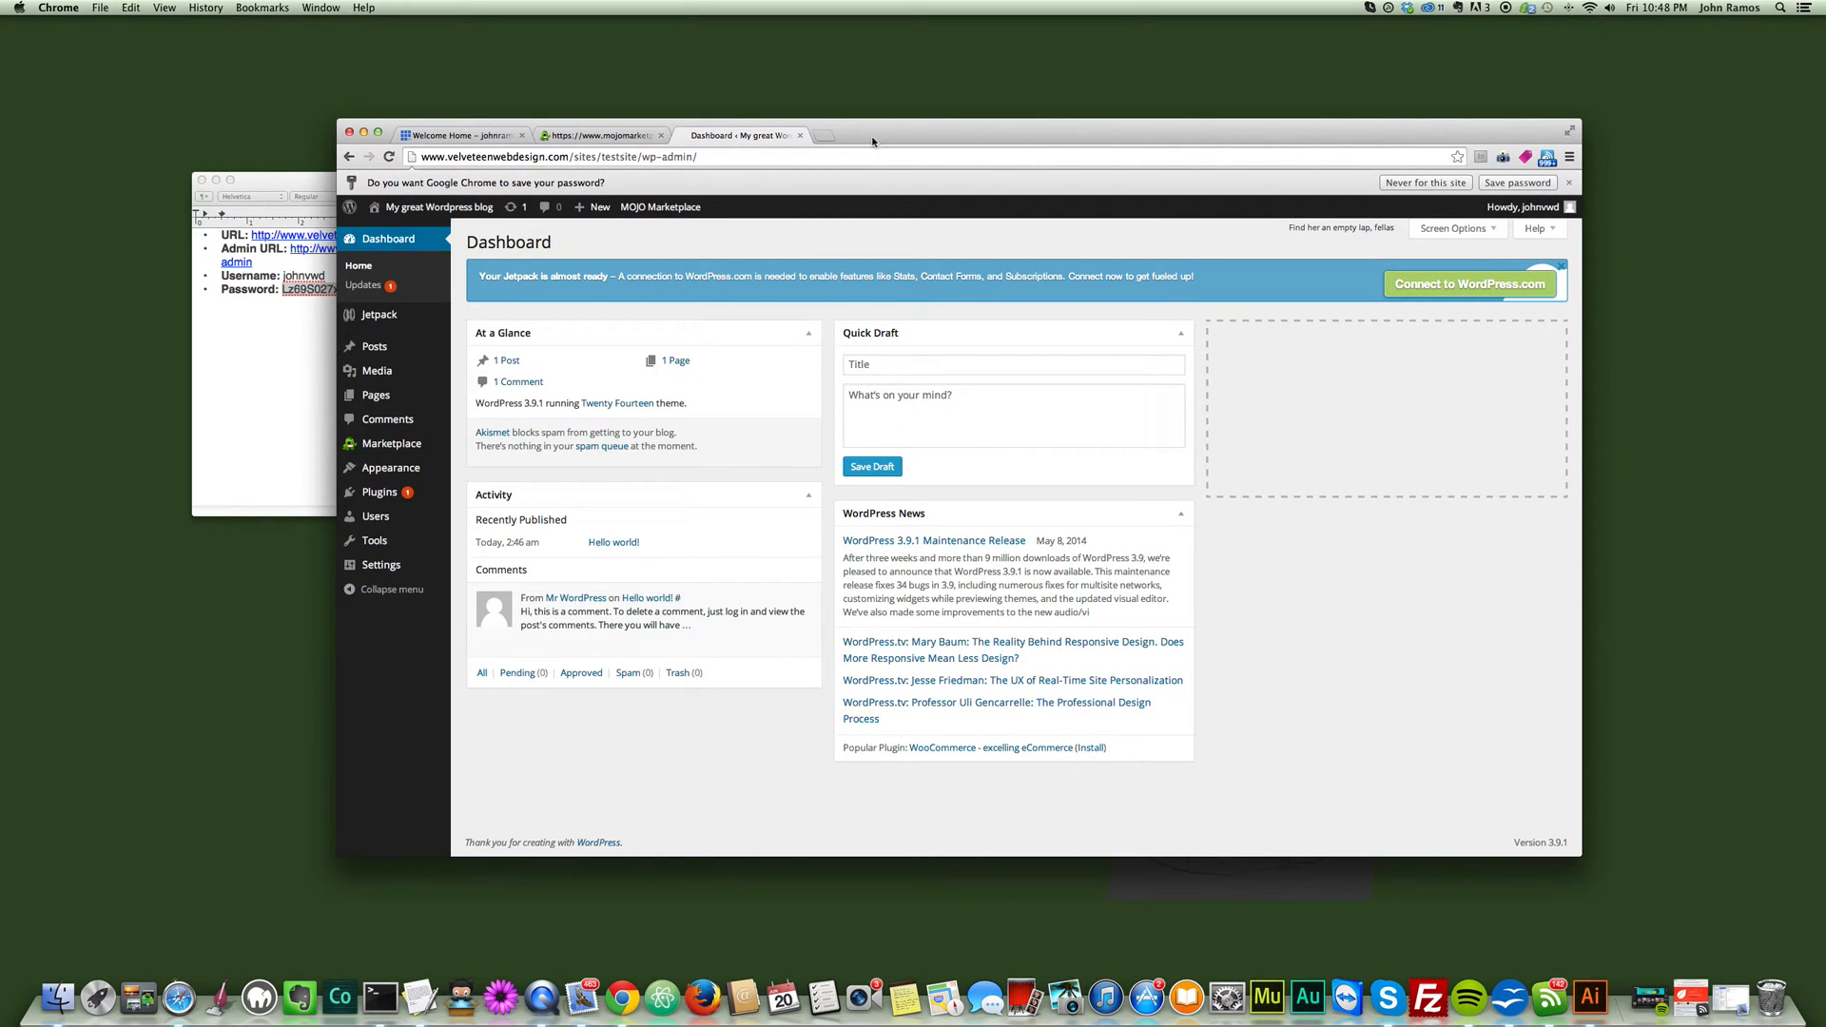
drag(883, 136, 960, 136)
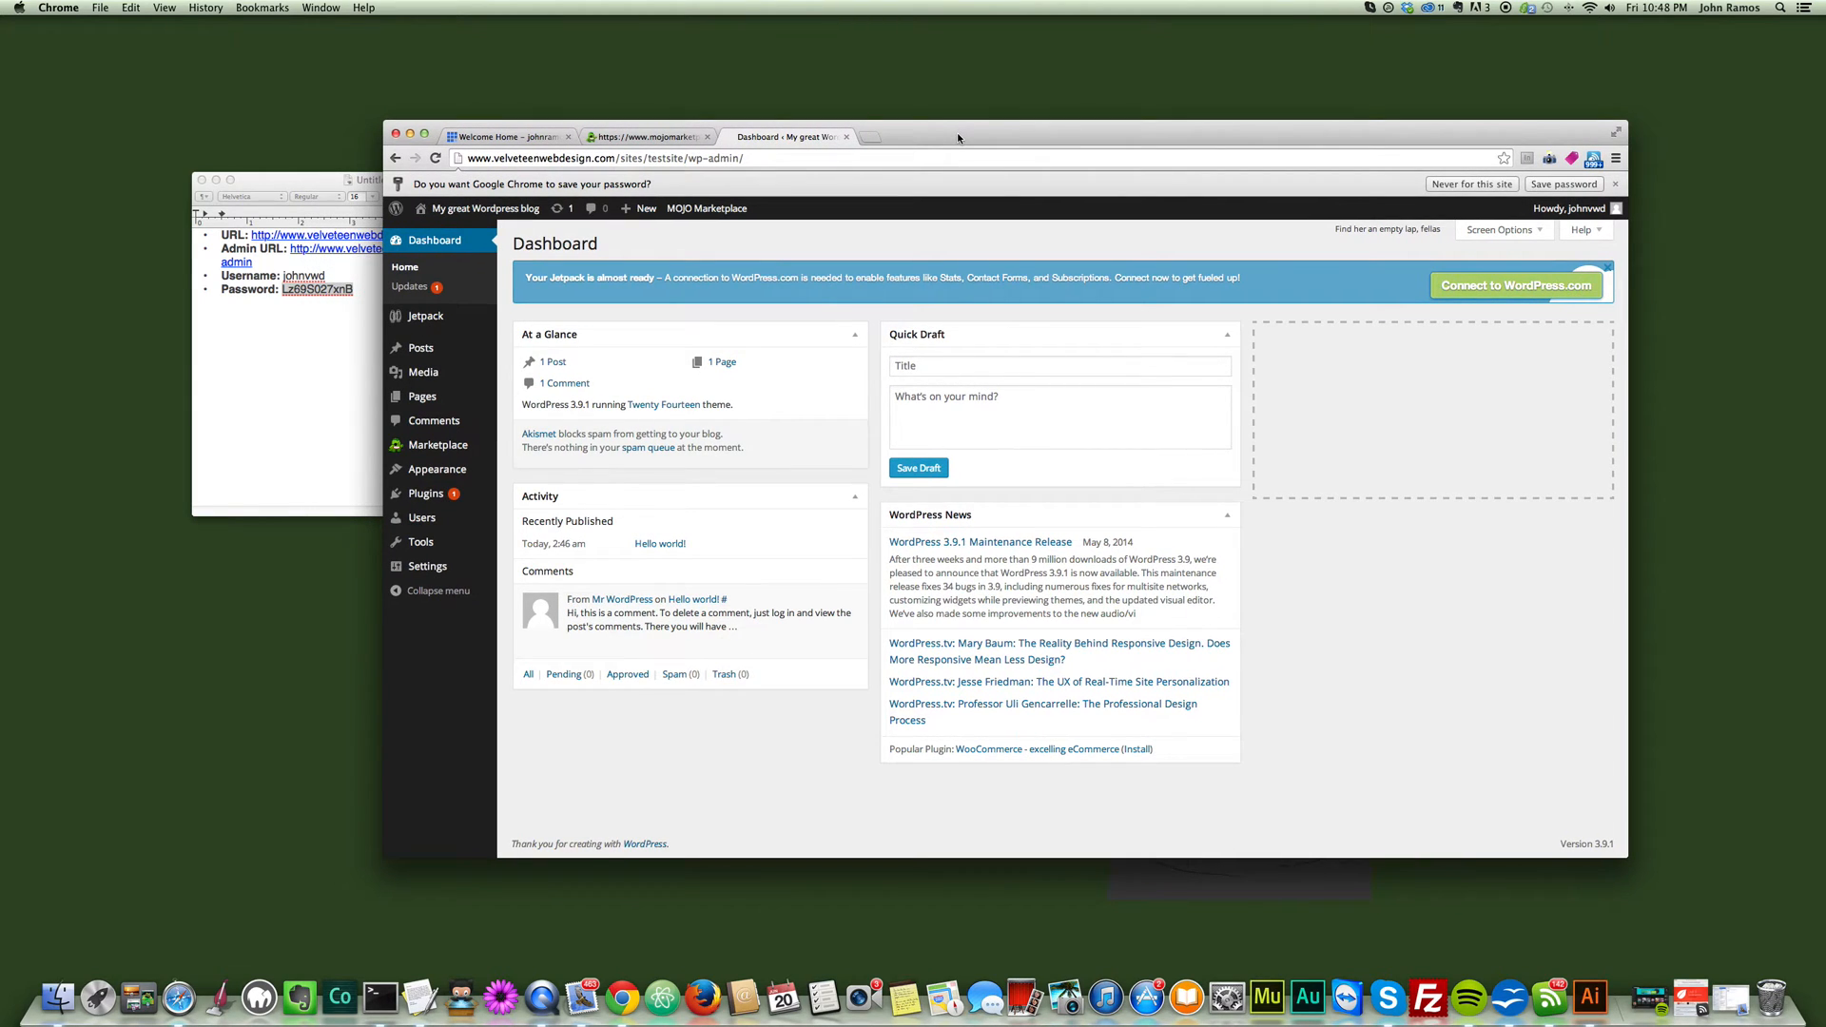
mouse_move(473, 373)
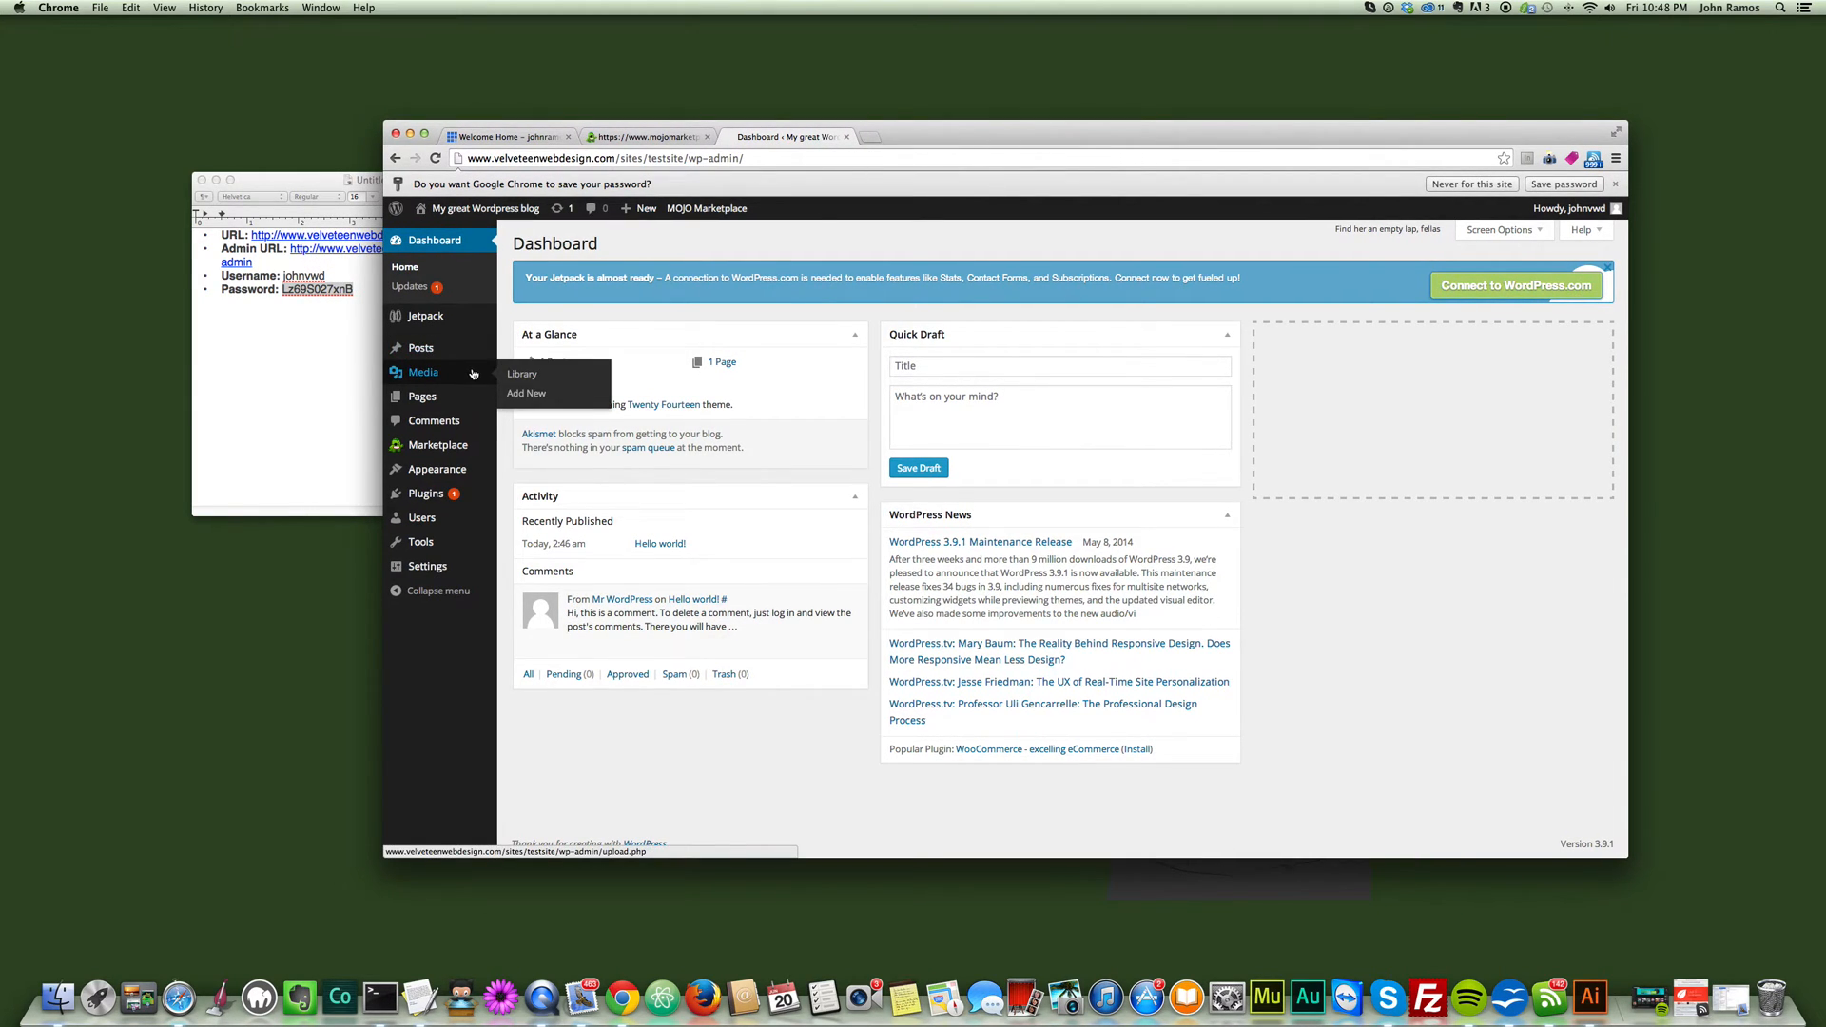